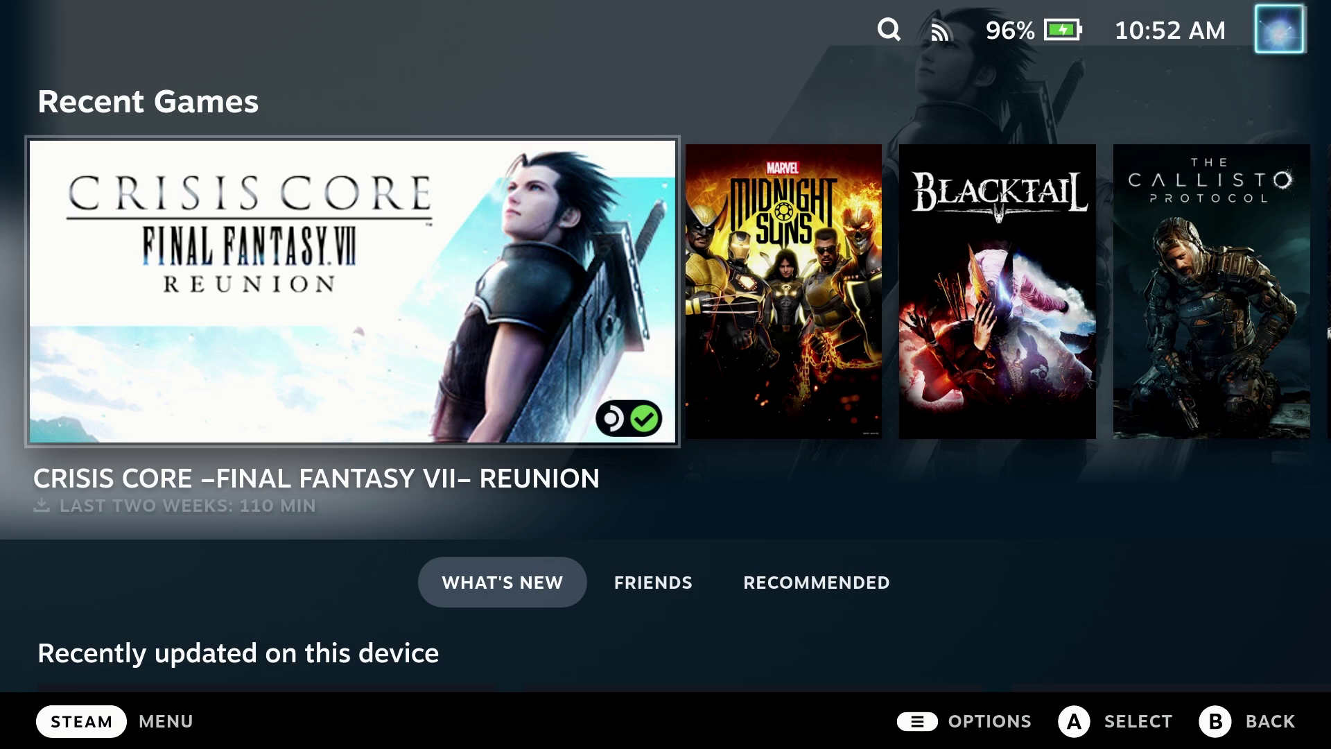
- Open the Steam Deck settings and browse through the categories as far as the Developer page
{"action": "key", "text": "super"}
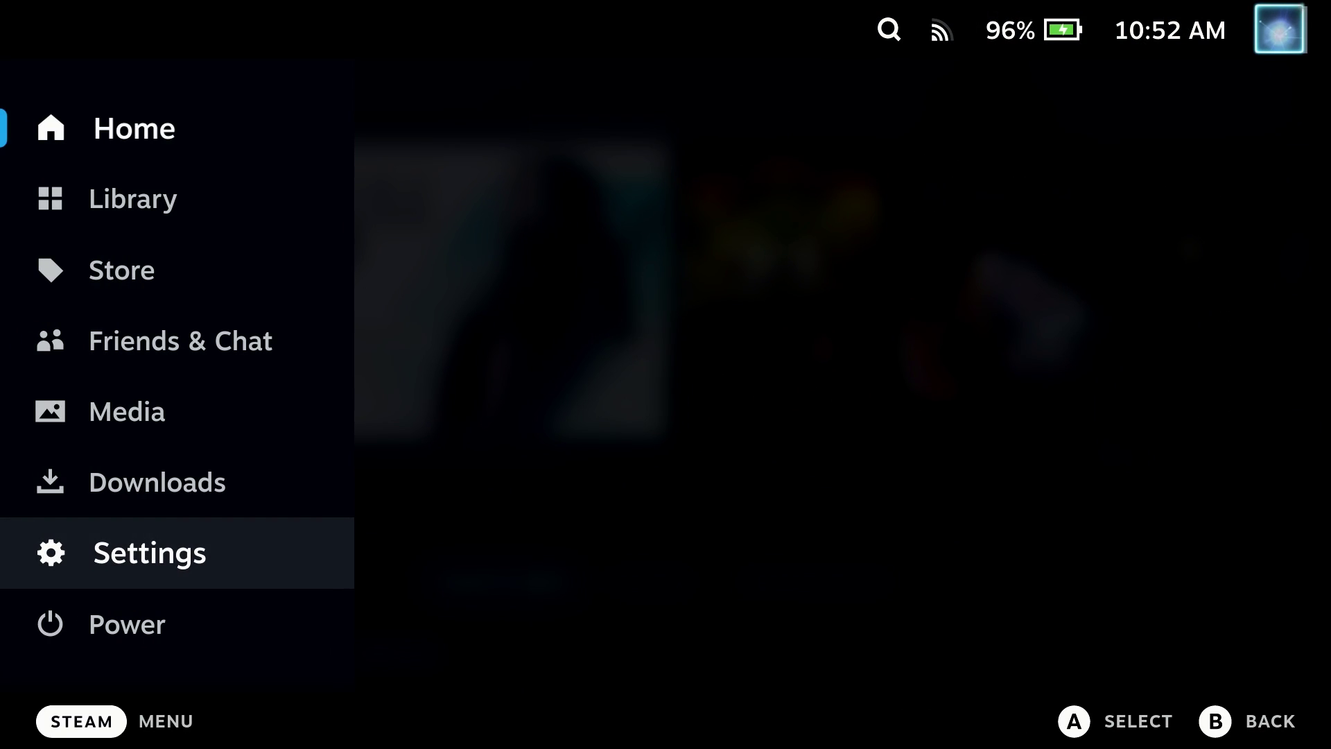
{"action": "key", "text": "Up"}
{"action": "key", "text": "Down"}
{"action": "key", "text": "Return"}
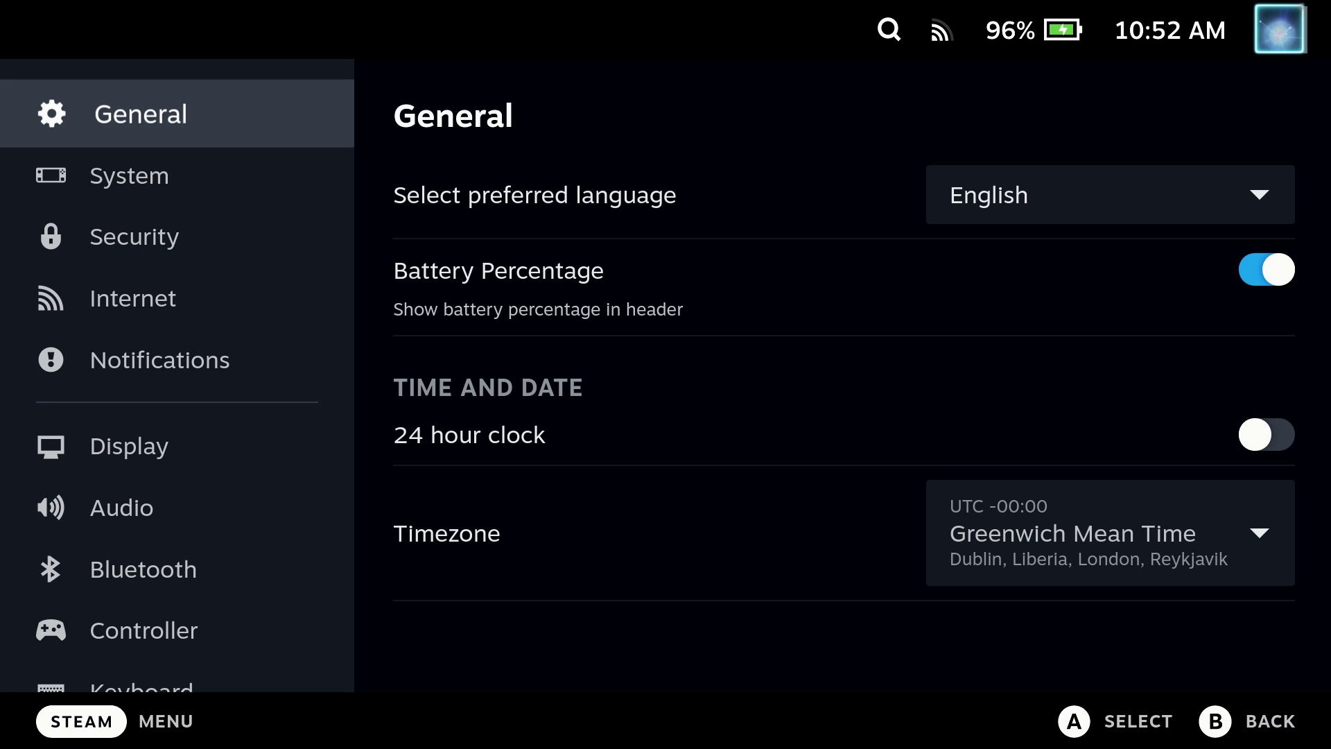
{"action": "key", "text": "Down"}
{"action": "key", "text": "Down"}
{"action": "key", "text": "Down"}
{"action": "key", "text": "Down"}
{"action": "key", "text": "Down"}
{"action": "key", "text": "Down"}
{"action": "key", "text": "Down"}
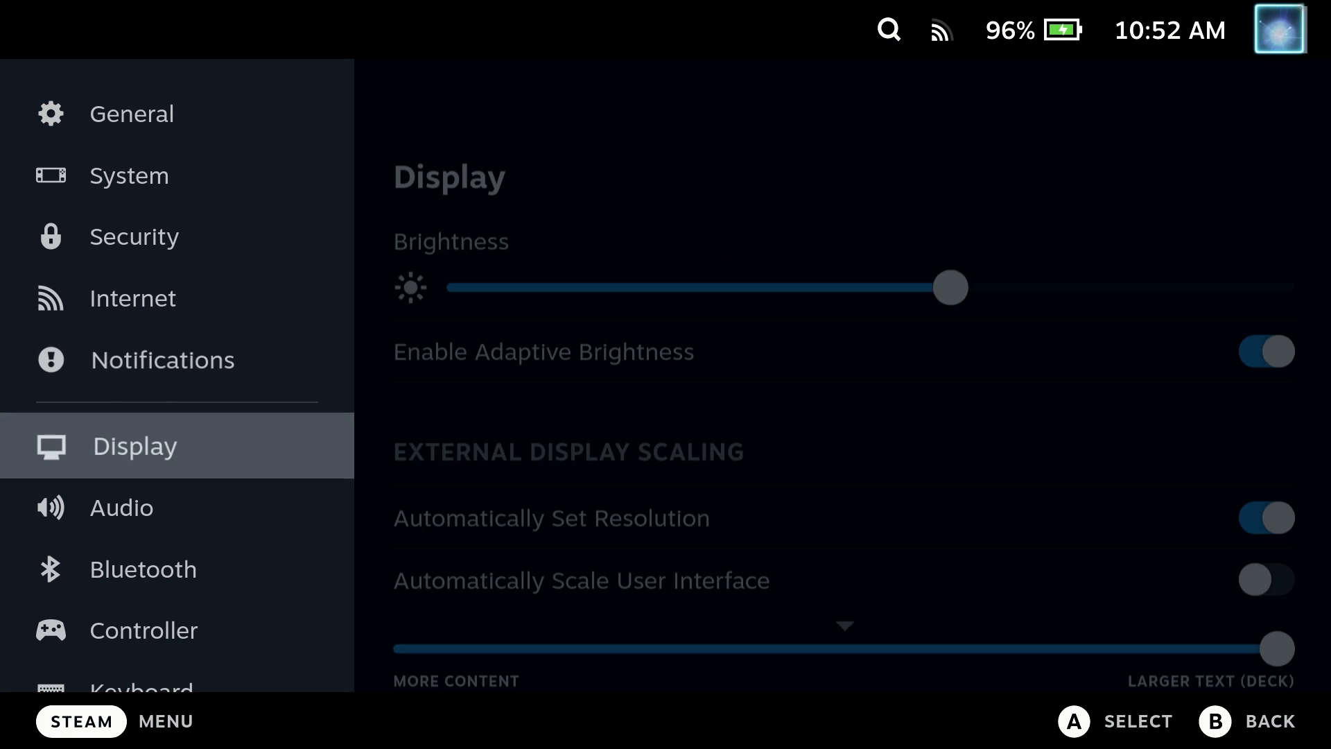
{"action": "key", "text": "Down"}
{"action": "key", "text": "Down"}
{"action": "key", "text": "Down"}
{"action": "key", "text": "Down"}
{"action": "key", "text": "Down"}
{"action": "key", "text": "Down"}
{"action": "key", "text": "Down"}
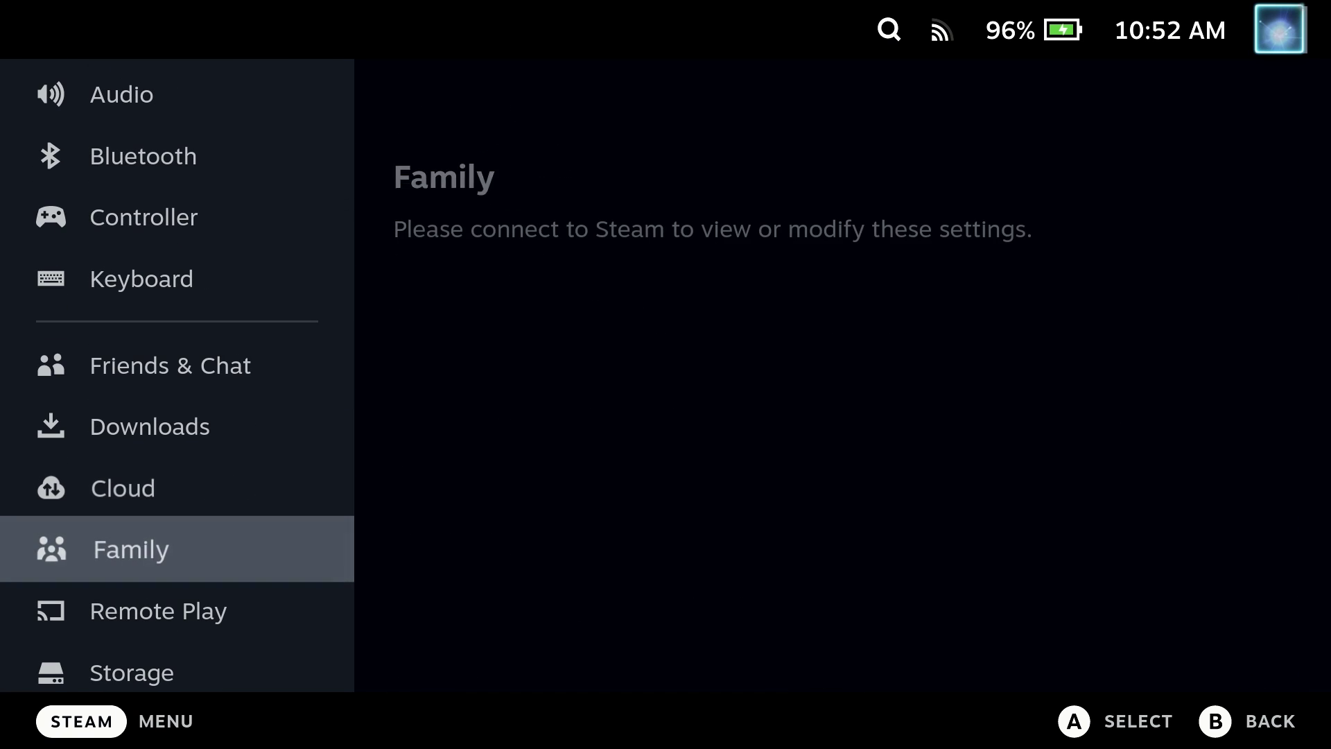
{"action": "key", "text": "Down"}
{"action": "key", "text": "Down"}
{"action": "key", "text": "Down"}
{"action": "key", "text": "Down"}
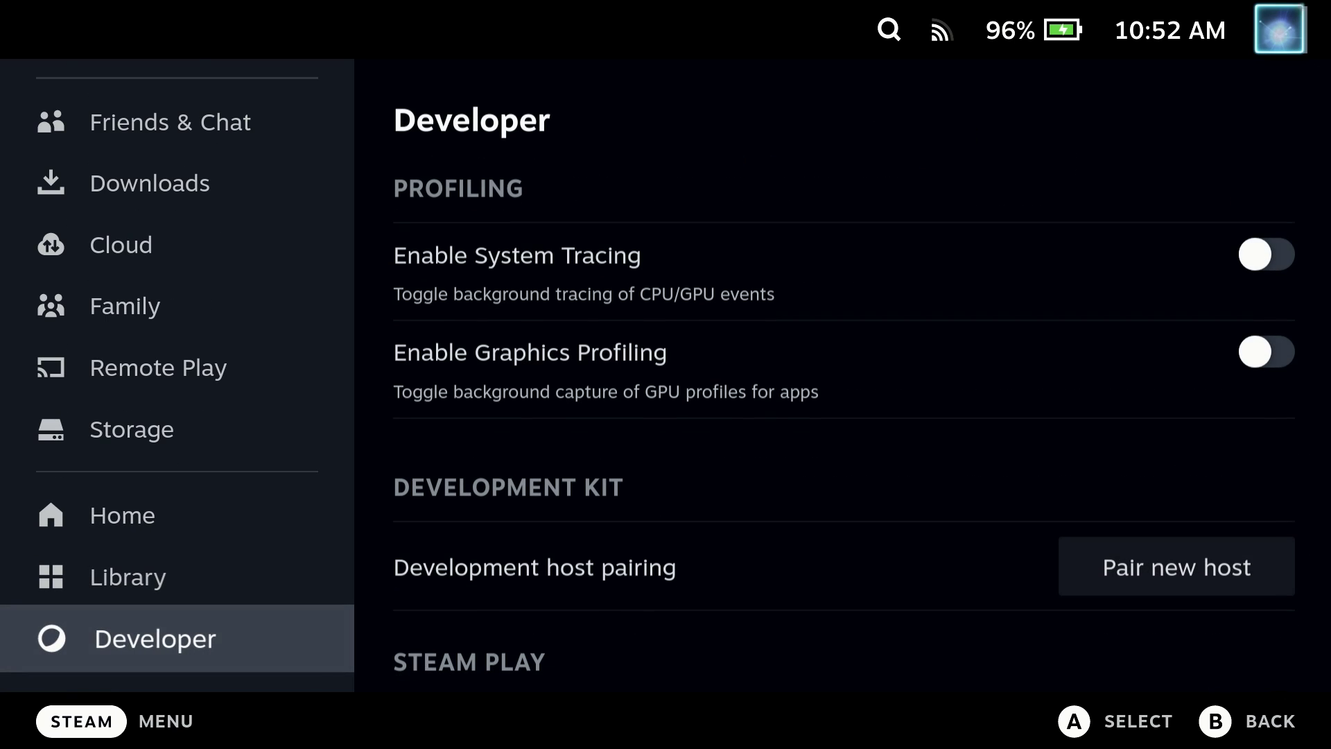
- Go back to the System settings and locate the Enable Developer Mode option under System Settings
{"action": "key", "text": "Up"}
{"action": "key", "text": "Up"}
{"action": "key", "text": "Up"}
{"action": "key", "text": "Up"}
{"action": "key", "text": "Up"}
{"action": "key", "text": "Up"}
{"action": "key", "text": "Up"}
{"action": "key", "text": "Up"}
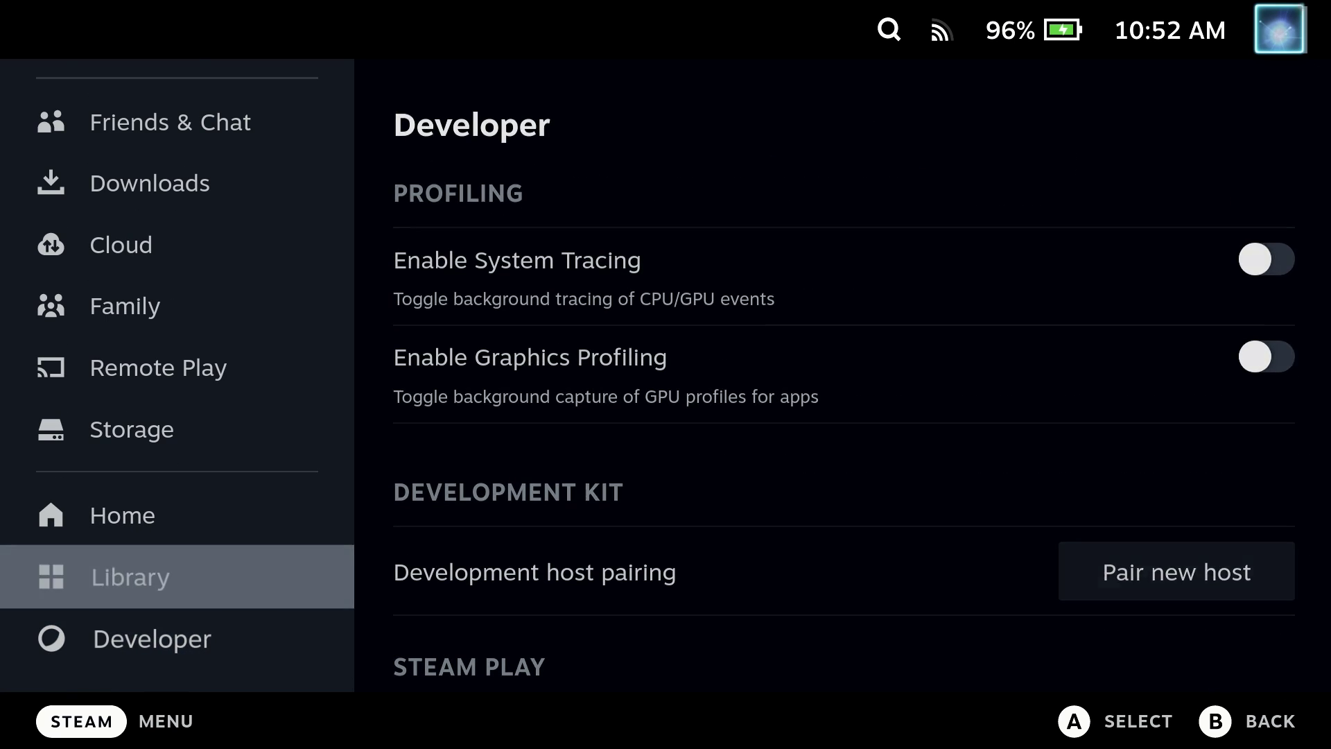
{"action": "key", "text": "Up"}
{"action": "key", "text": "Up"}
{"action": "key", "text": "Up"}
{"action": "key", "text": "Up"}
{"action": "key", "text": "Up"}
{"action": "key", "text": "Up"}
{"action": "key", "text": "Up"}
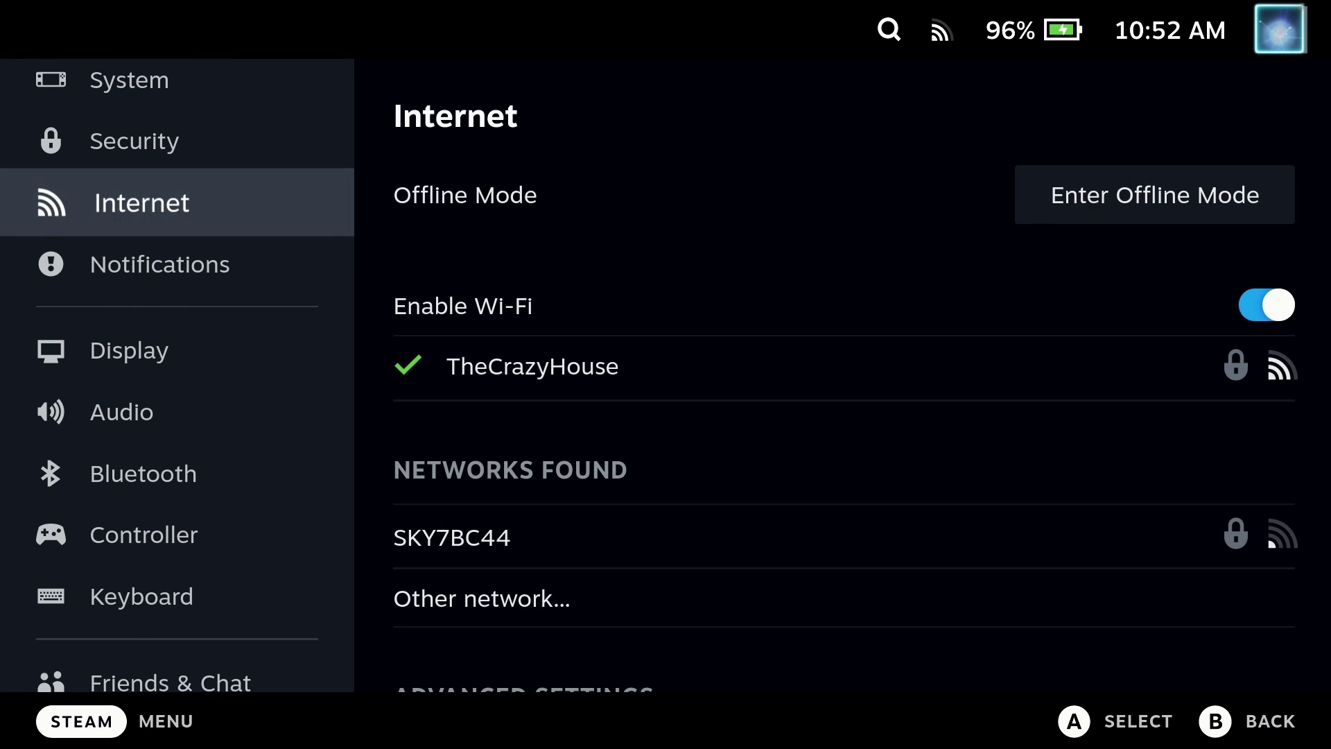
{"action": "key", "text": "Up"}
{"action": "key", "text": "Up"}
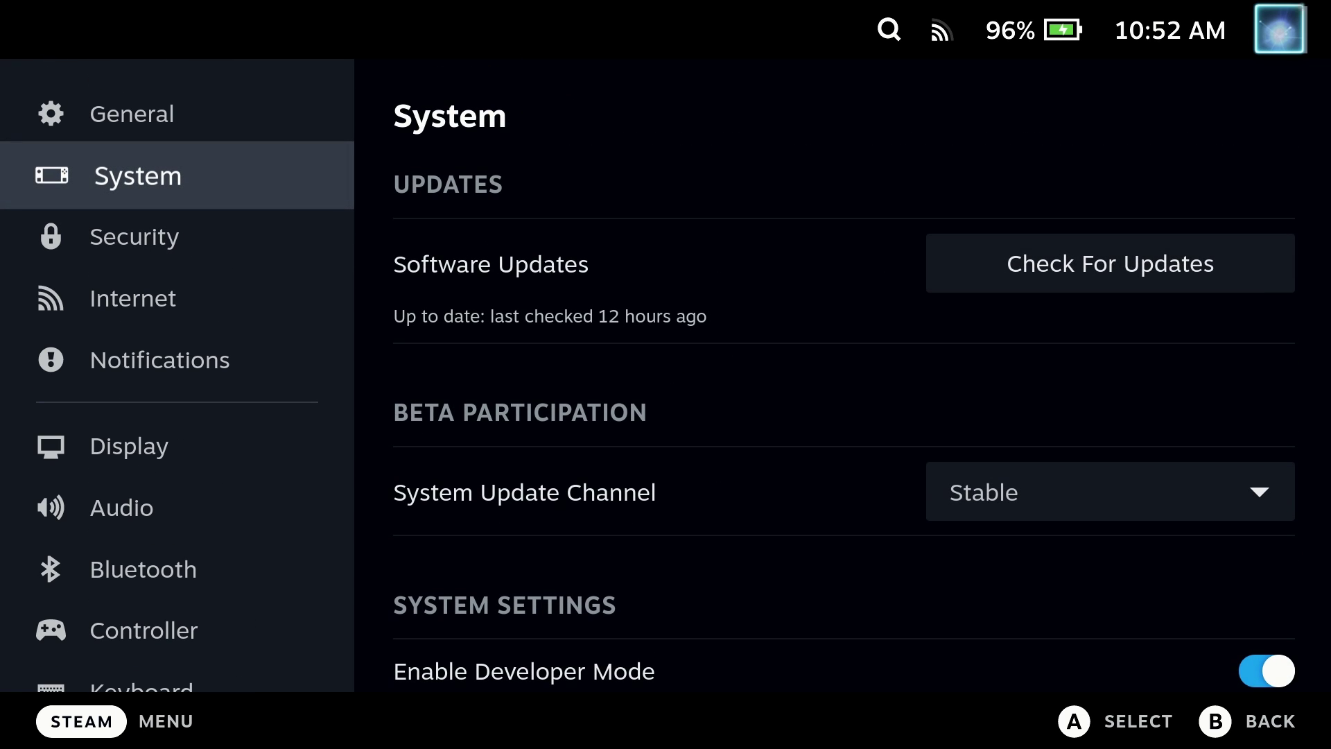
{"action": "key", "text": "Right"}
{"action": "key", "text": "Down"}
{"action": "key", "text": "Down"}
{"action": "key", "text": "Down"}
{"action": "key", "text": "Up"}
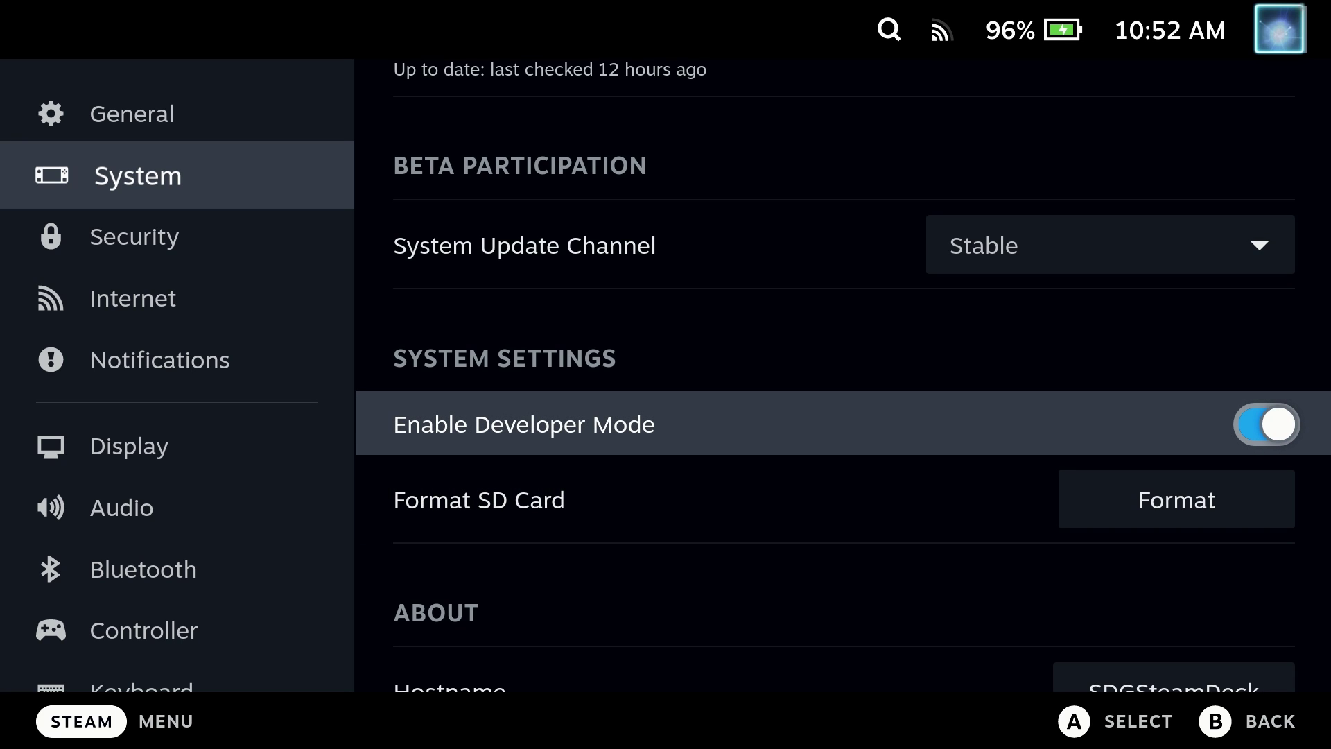
- Go to the Developer settings and locate the Enable Wifi Power Management option under Miscellaneous
{"action": "key", "text": "Left"}
{"action": "key", "text": "Down"}
{"action": "key", "text": "Down"}
{"action": "key", "text": "Down"}
{"action": "key", "text": "Down"}
{"action": "key", "text": "Down"}
{"action": "key", "text": "Down"}
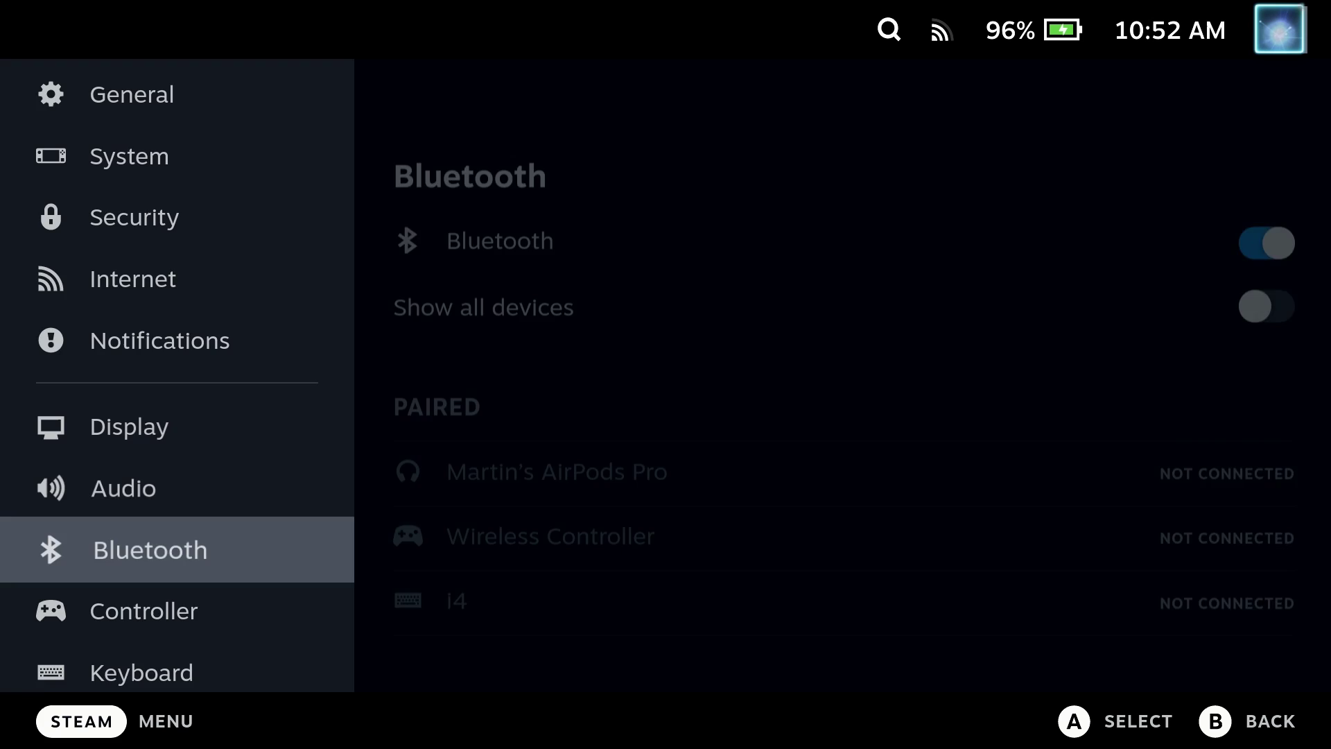
{"action": "key", "text": "Down"}
{"action": "key", "text": "Down"}
{"action": "key", "text": "Down"}
{"action": "key", "text": "Down"}
{"action": "key", "text": "Down"}
{"action": "key", "text": "Down"}
{"action": "key", "text": "Down"}
{"action": "key", "text": "Down"}
{"action": "key", "text": "Down"}
{"action": "key", "text": "Down"}
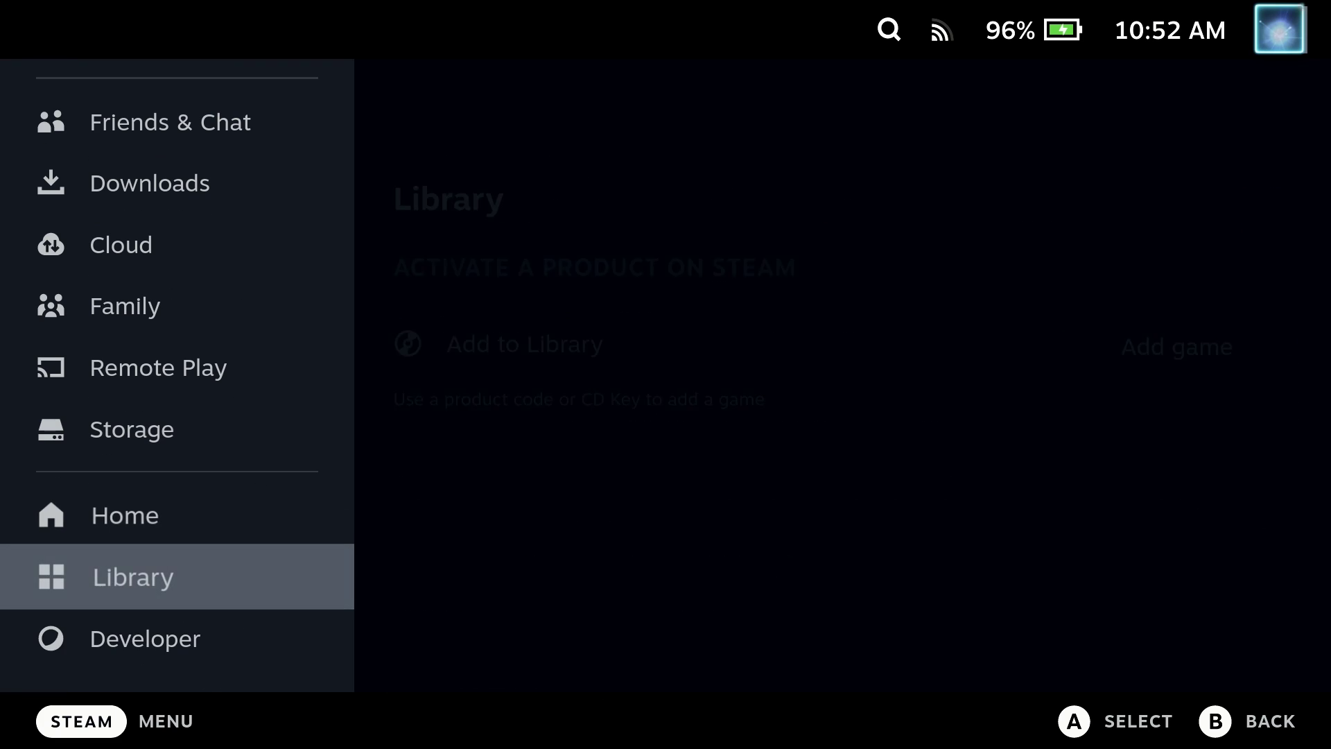
{"action": "key", "text": "Down"}
{"action": "key", "text": "Right"}
{"action": "key", "text": "Down"}
{"action": "key", "text": "Down"}
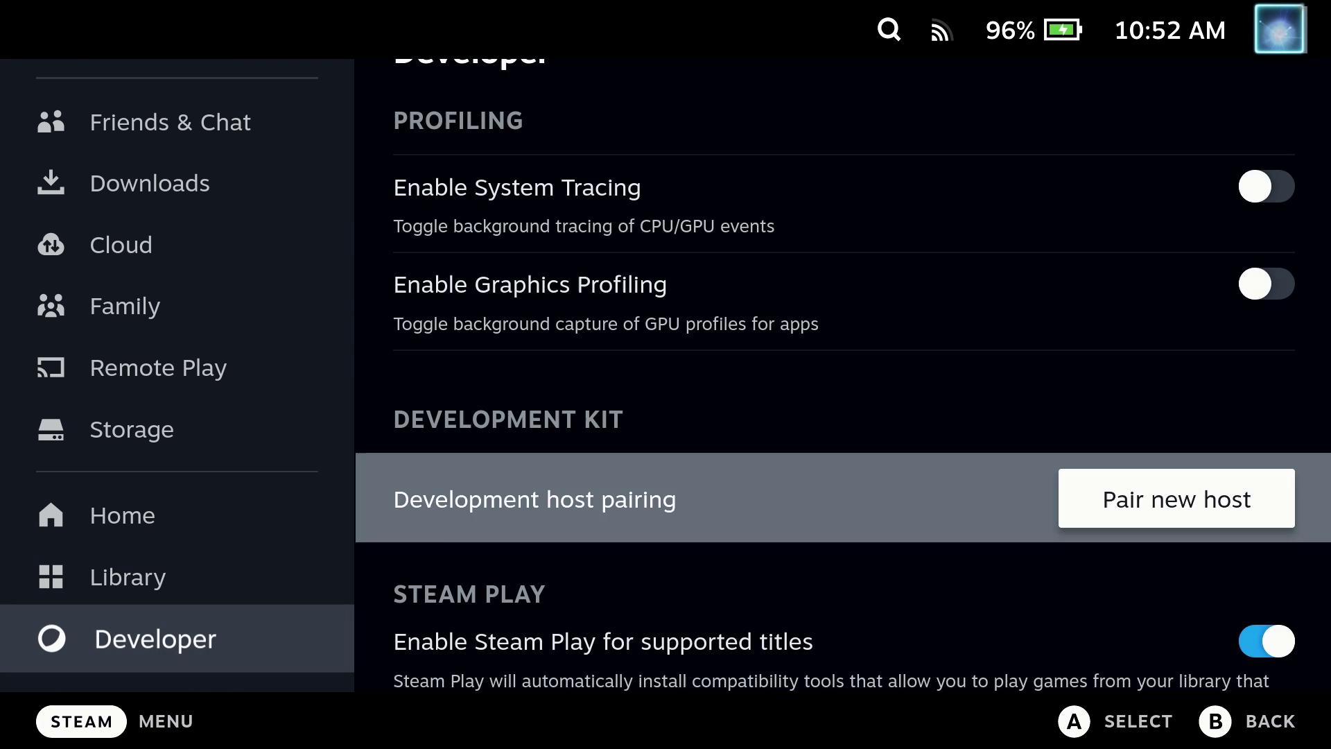
{"action": "key", "text": "Down"}
{"action": "key", "text": "Down"}
{"action": "key", "text": "Down"}
{"action": "key", "text": "Down"}
{"action": "key", "text": "Down"}
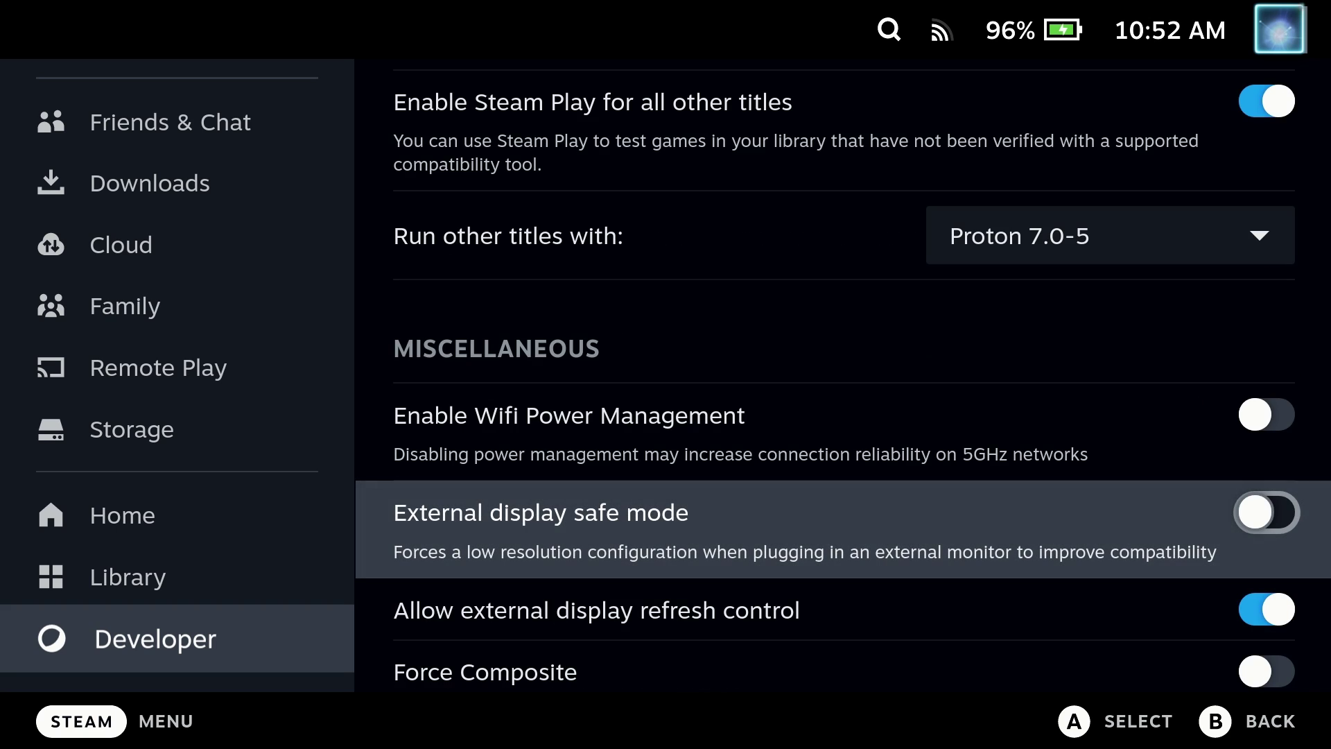
{"action": "key", "text": "Up"}
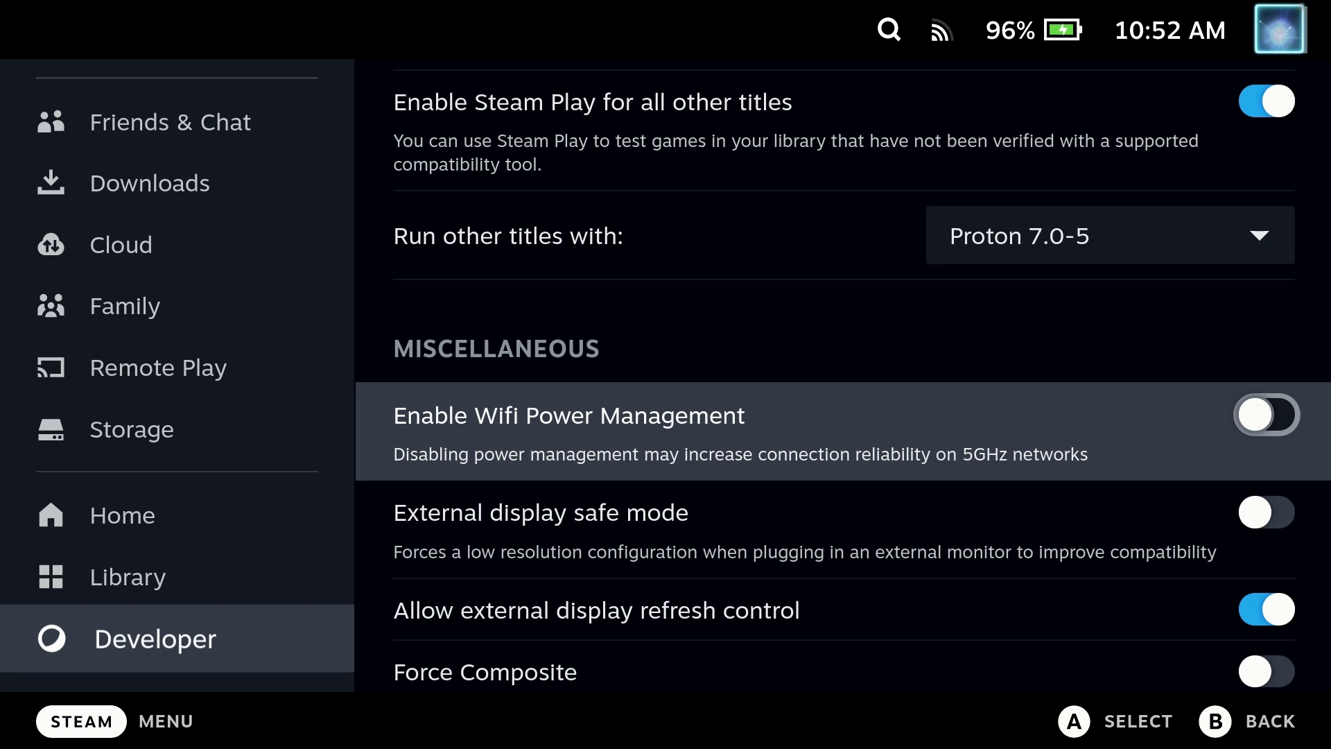
{"action": "key", "text": "Left"}
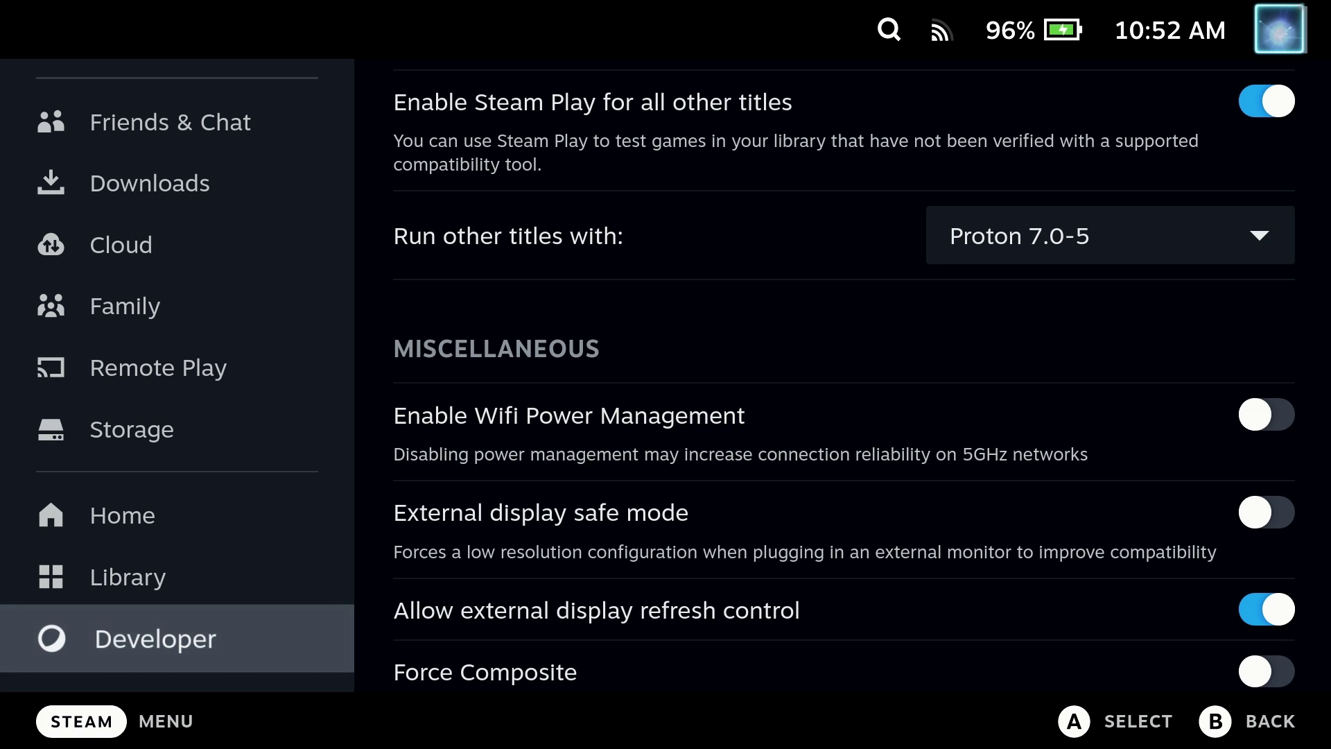
{"action": "key", "text": "Up"}
{"action": "key", "text": "Up"}
{"action": "key", "text": "Up"}
{"action": "key", "text": "Up"}
{"action": "key", "text": "Up"}
{"action": "key", "text": "Up"}
{"action": "key", "text": "Up"}
{"action": "key", "text": "Right"}
{"action": "key", "text": "Down"}
{"action": "key", "text": "Return"}
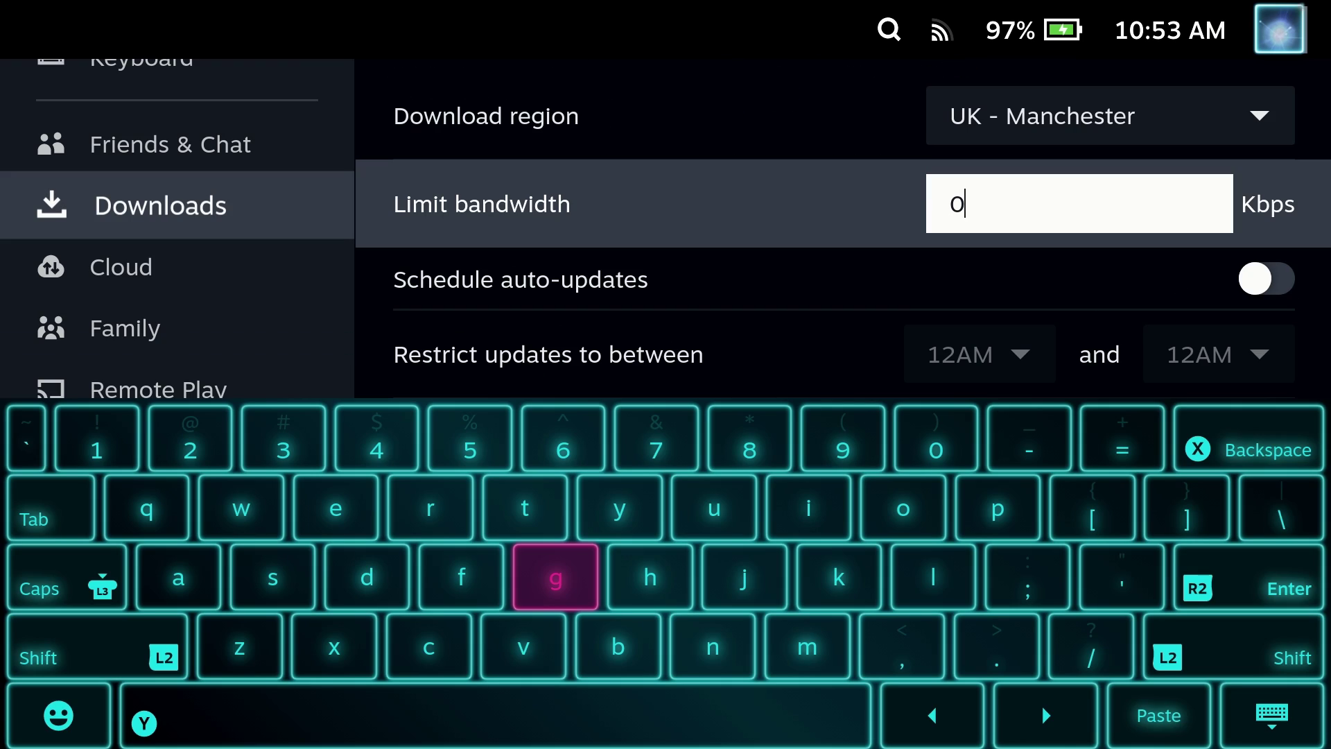
{"action": "type", "text": "99999999999"}
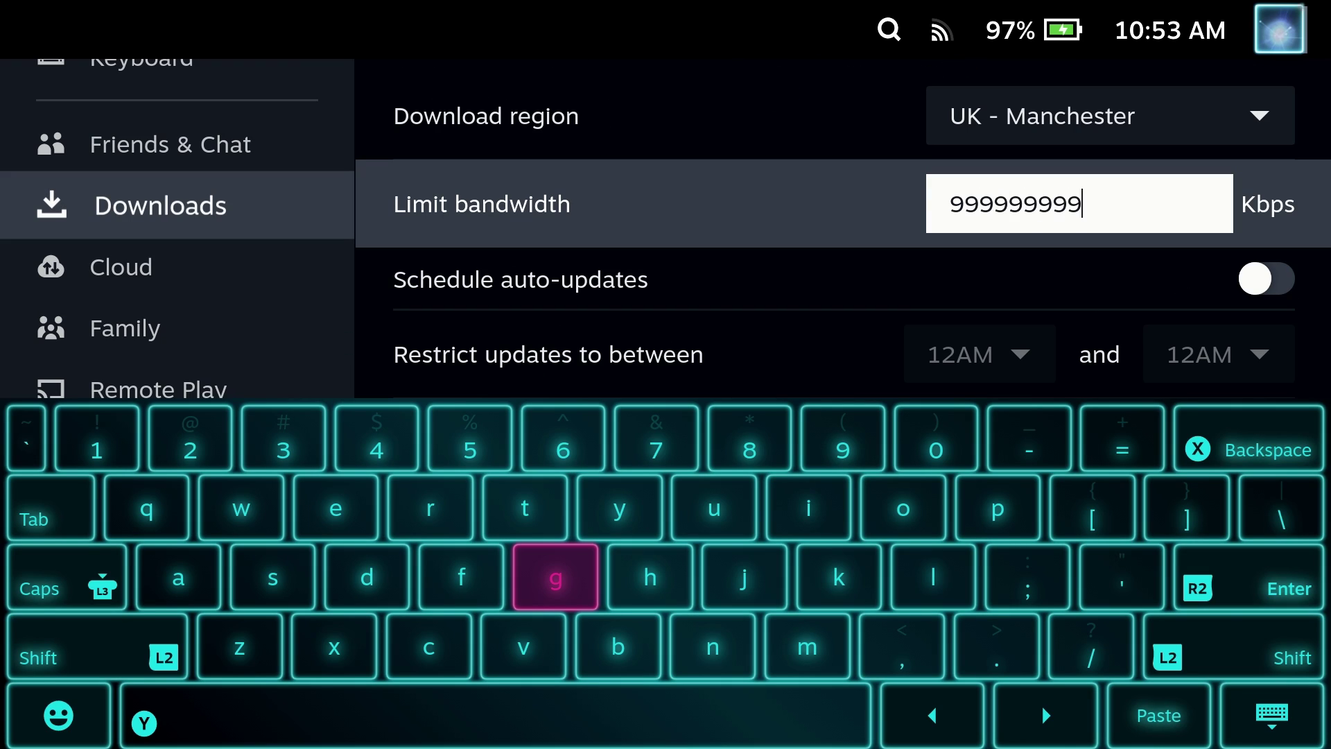
{"action": "left_click", "coordinate": [966, 298]}
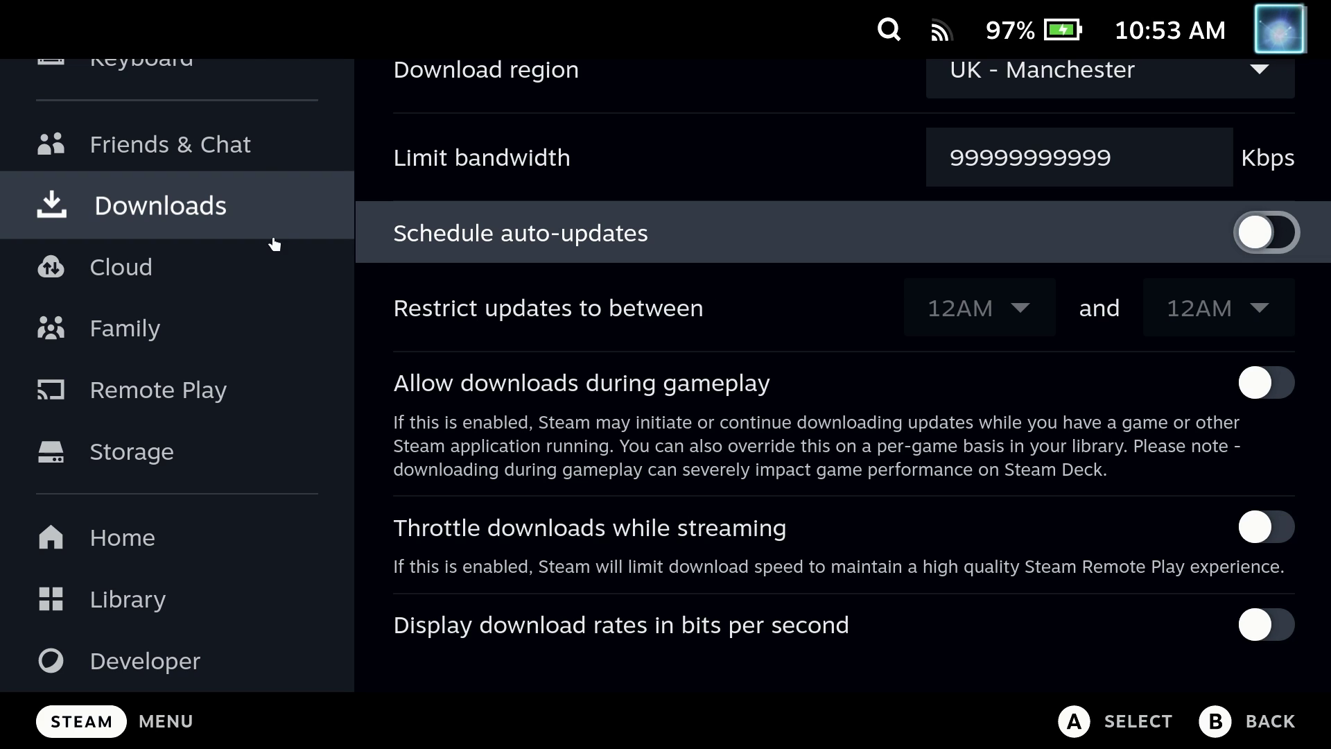
{"action": "left_click", "coordinate": [240, 270]}
{"action": "left_click", "coordinate": [251, 210]}
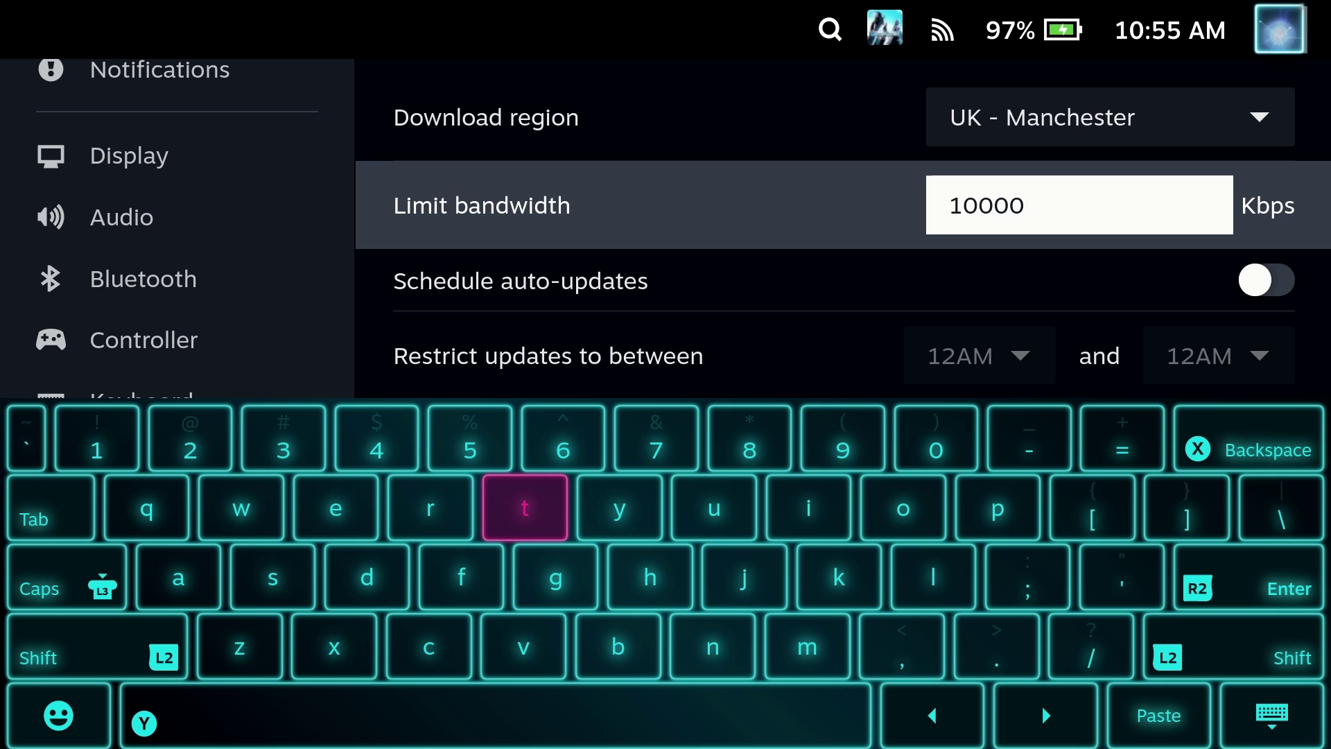
- Set the download bandwidth limit to 100000 Kbps and leave the settings
{"action": "type", "text": "0"}
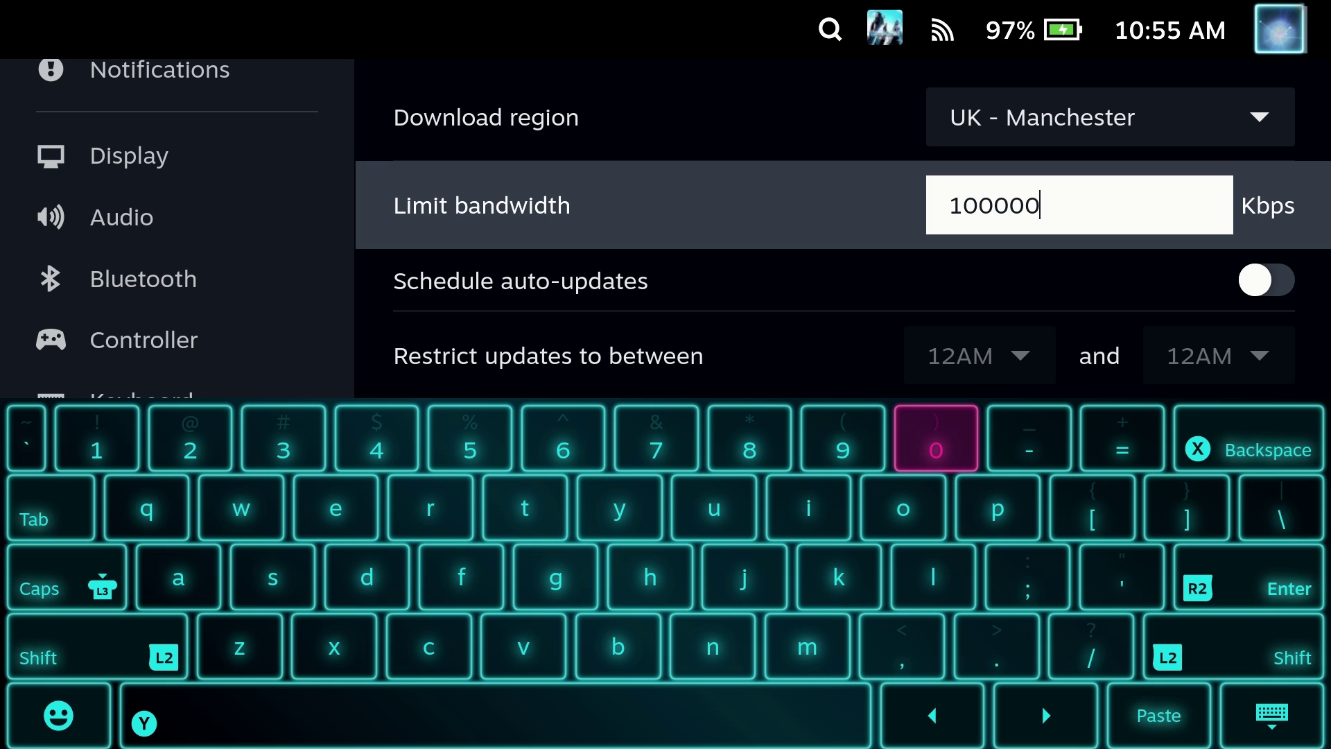
{"action": "key", "text": "Return"}
{"action": "key", "text": "Escape"}
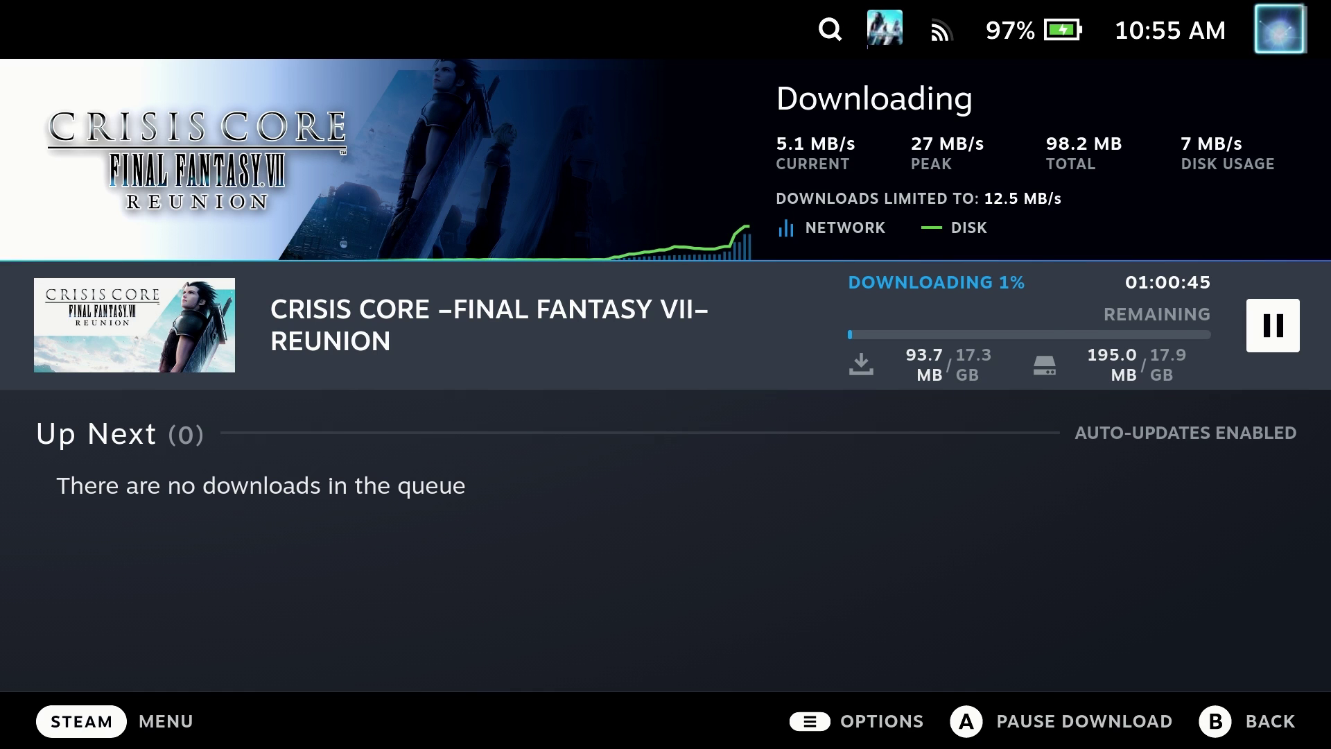
{"action": "key", "text": "super"}
{"action": "key", "text": "Down"}
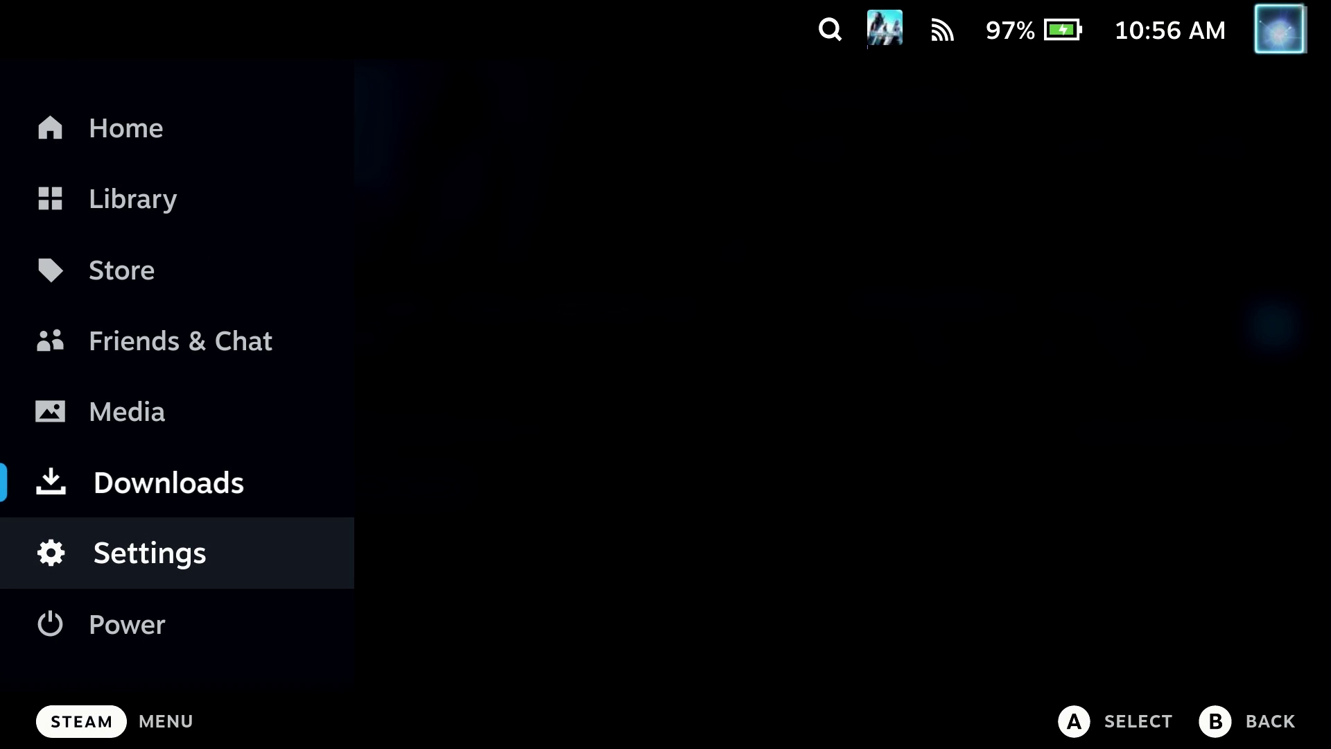
{"action": "key", "text": "Return"}
{"action": "key", "text": "Escape"}
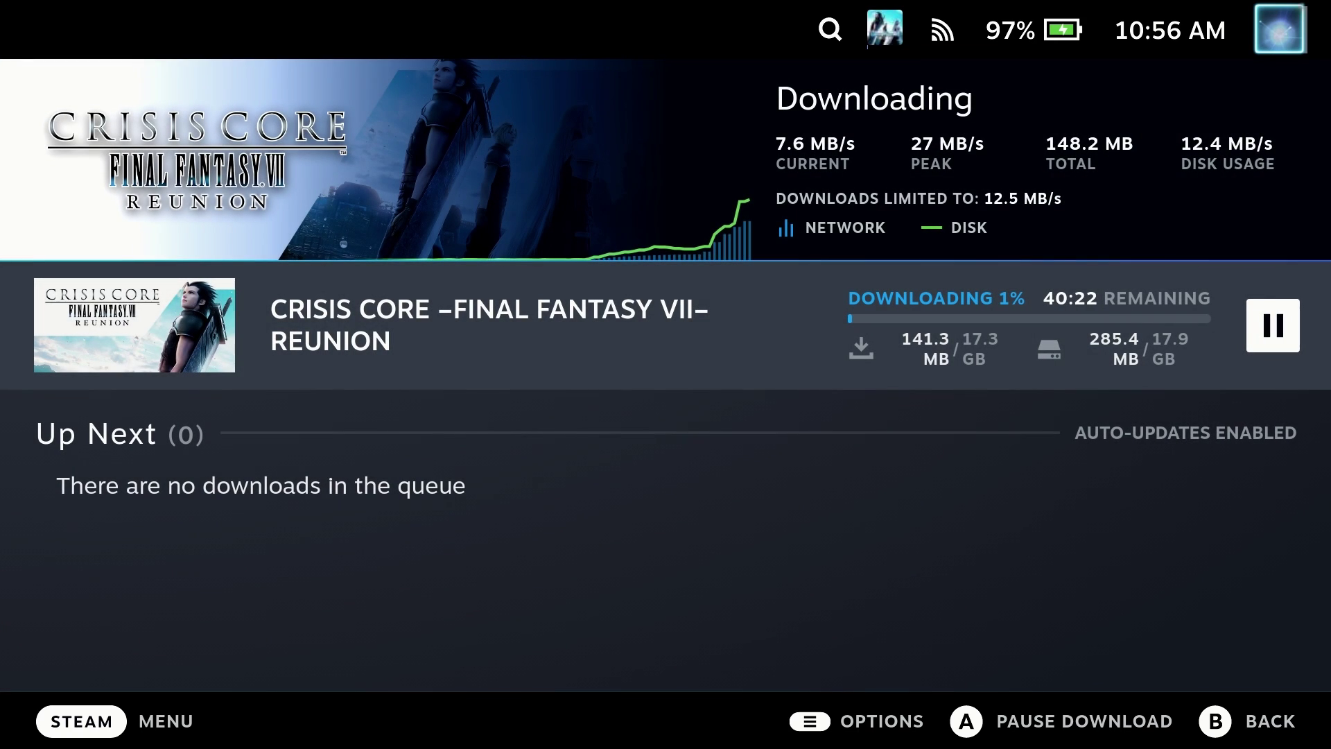
- Open the settings from the download queue and go to the Downloads page
{"action": "key", "text": "super"}
{"action": "key", "text": "Up"}
{"action": "key", "text": "Return"}
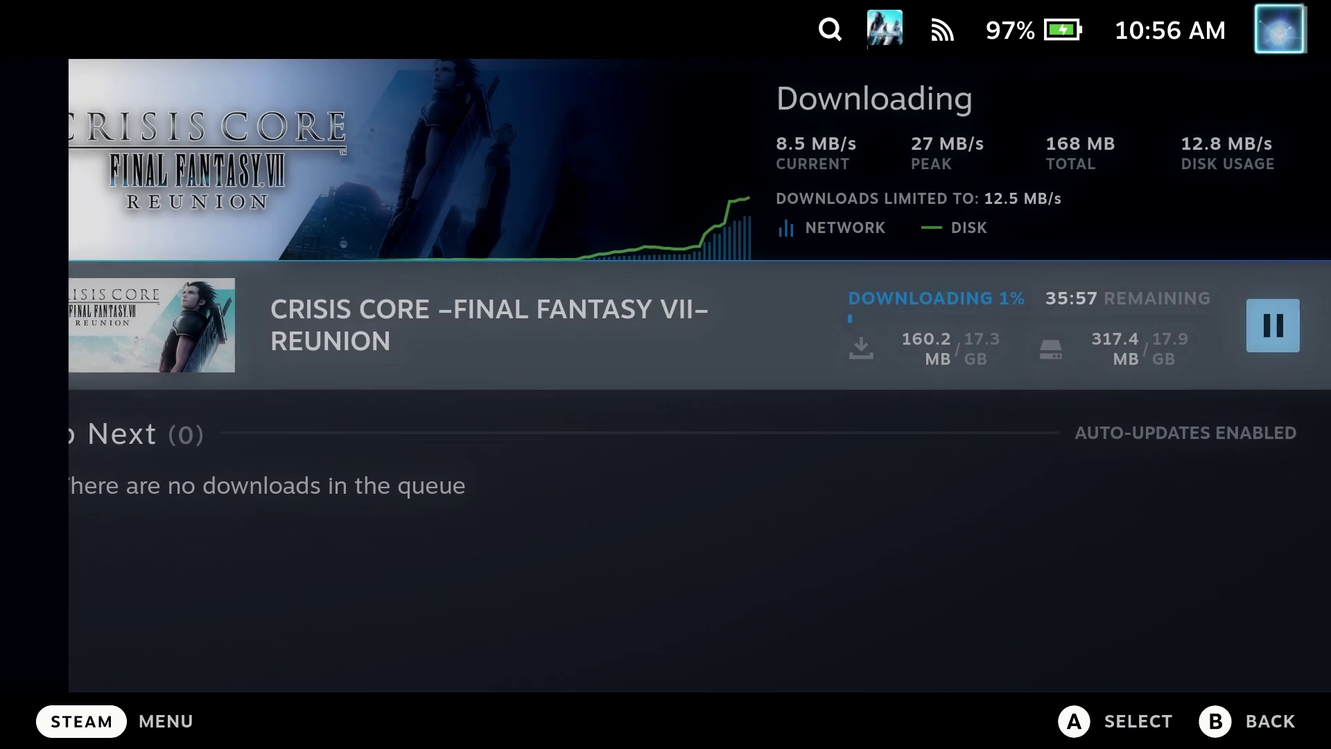
{"action": "key", "text": "Escape"}
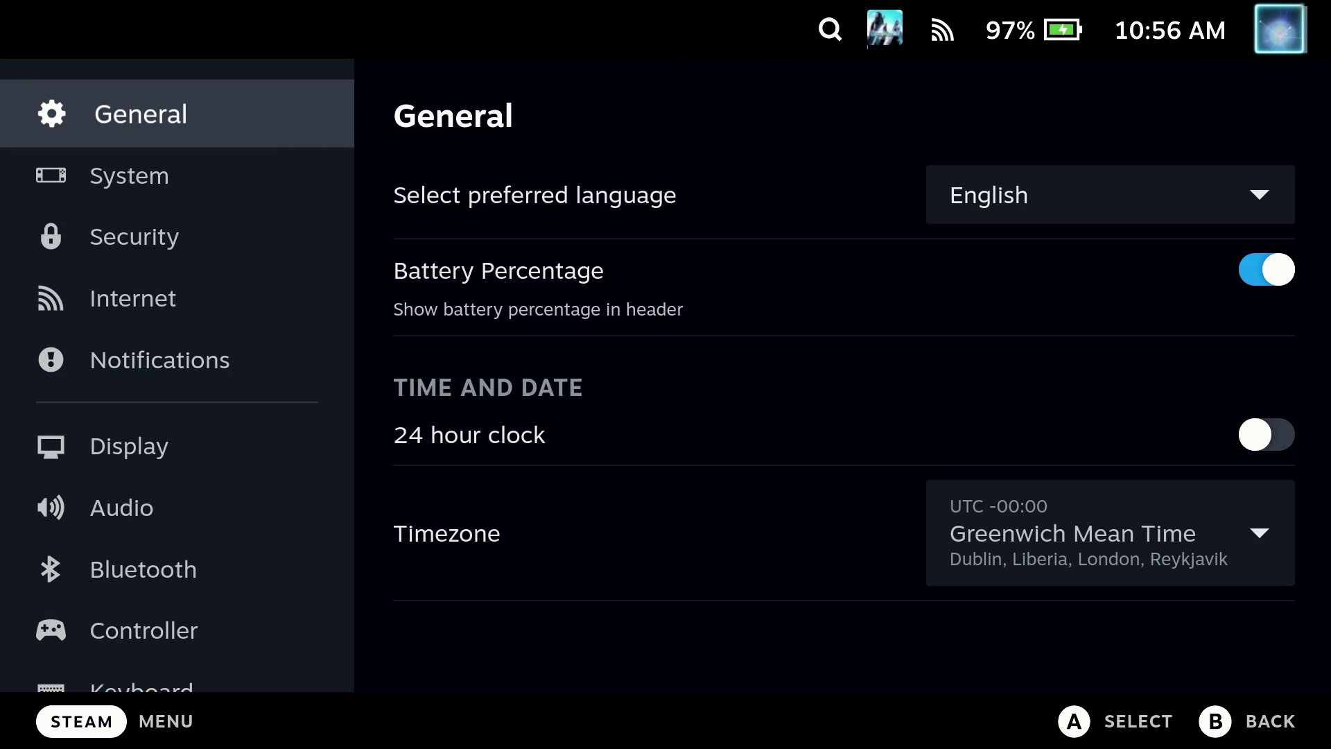
{"action": "key", "text": "Down"}
{"action": "key", "text": "Down"}
{"action": "key", "text": "Down"}
{"action": "key", "text": "Down"}
{"action": "key", "text": "Down"}
{"action": "key", "text": "Down"}
{"action": "key", "text": "Down"}
{"action": "key", "text": "Down"}
{"action": "key", "text": "Down"}
{"action": "key", "text": "Down"}
{"action": "key", "text": "Down"}
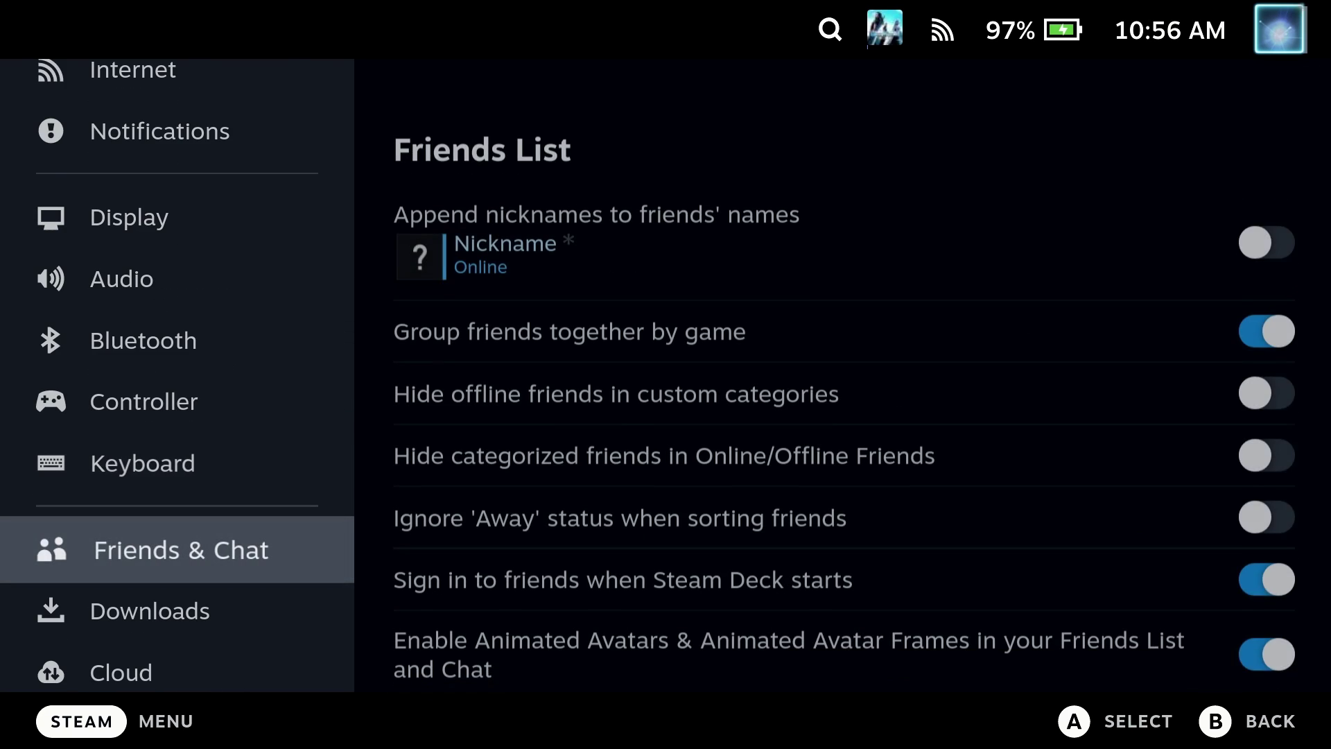
- Set the download bandwidth limit to 1000000 Kbps and leave the settings
{"action": "key", "text": "Right"}
{"action": "key", "text": "Down"}
{"action": "key", "text": "Return"}
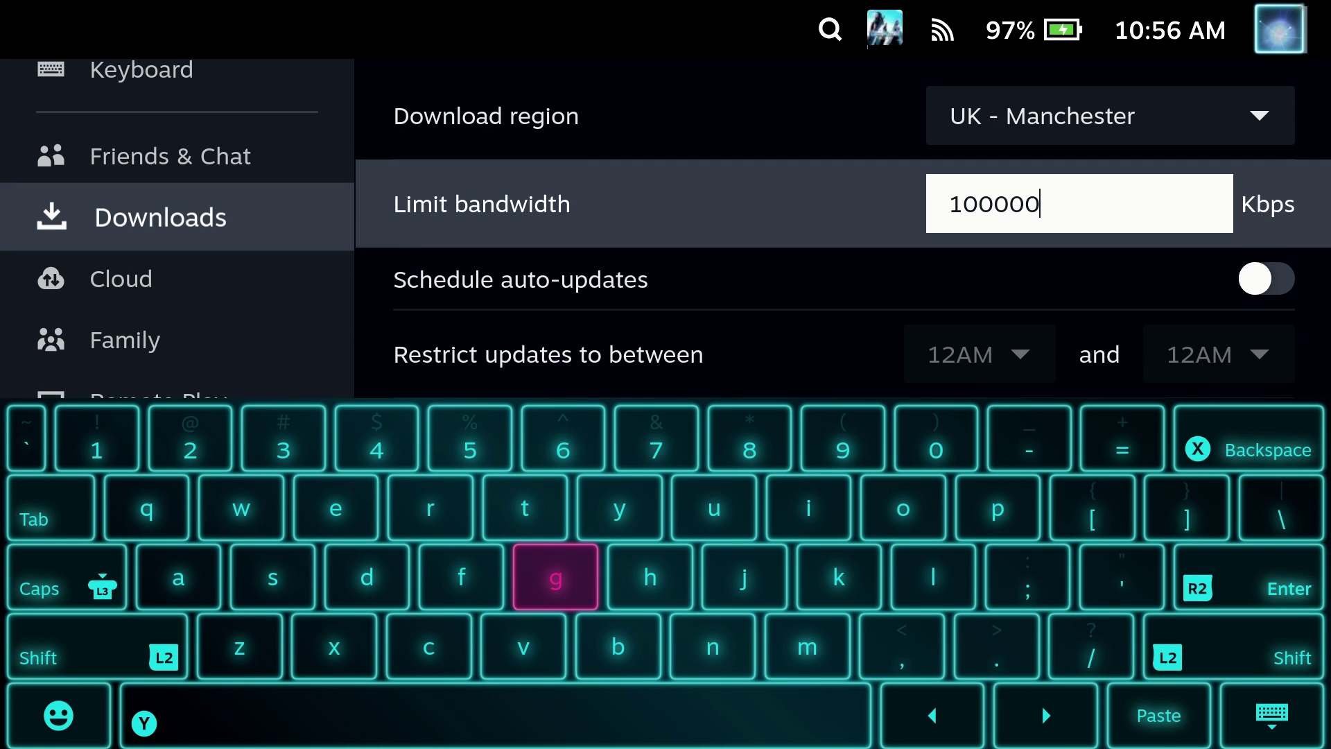
{"action": "key", "text": "Up"}
{"action": "key", "text": "Up"}
{"action": "key", "text": "Right"}
{"action": "key", "text": "Right"}
{"action": "key", "text": "Right"}
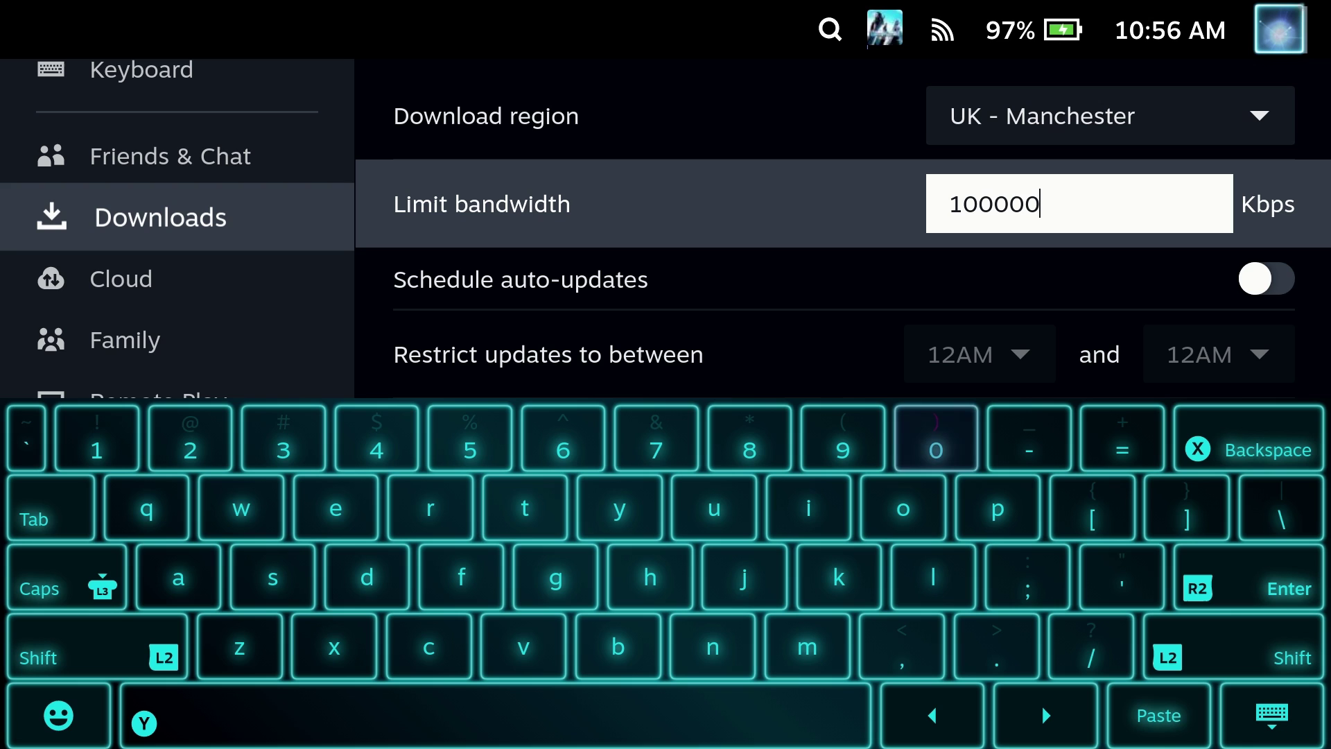
{"action": "key", "text": "Right"}
{"action": "type", "text": "0"}
{"action": "key", "text": "Escape"}
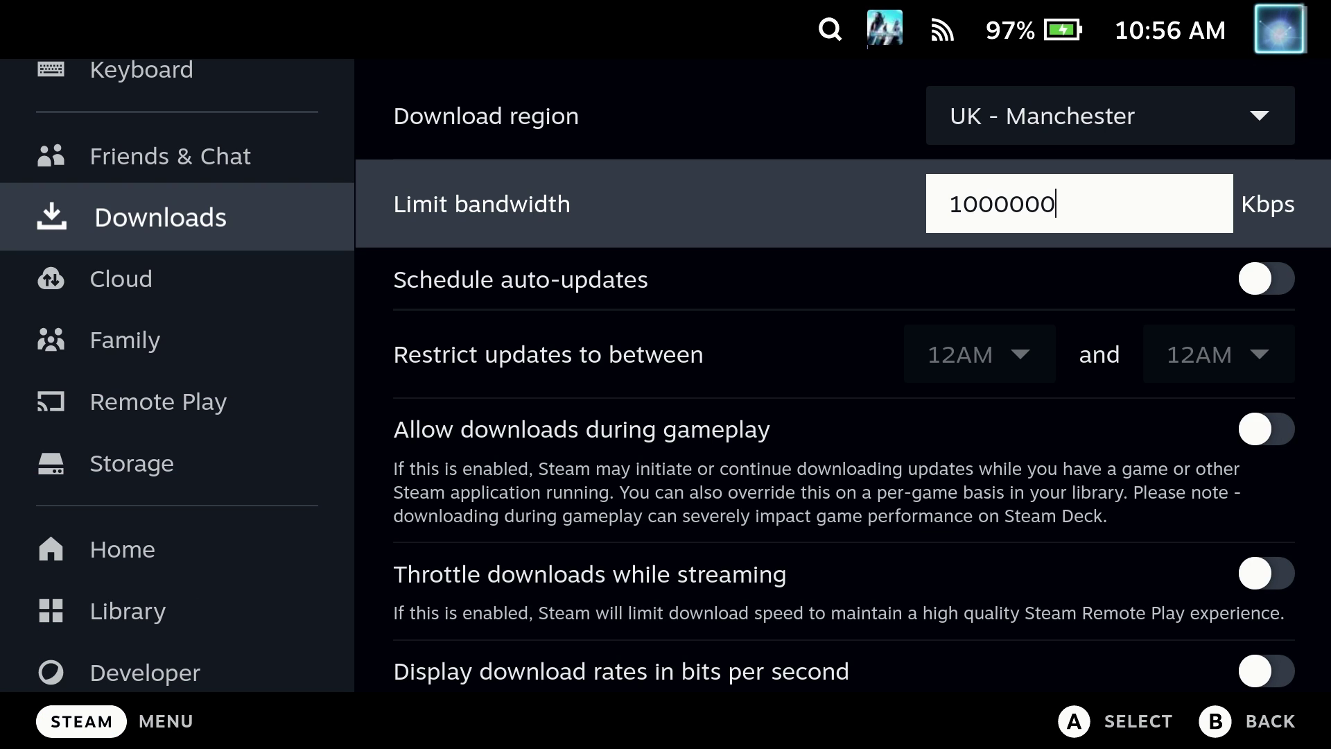
{"action": "key", "text": "Escape"}
{"action": "key", "text": "Escape"}
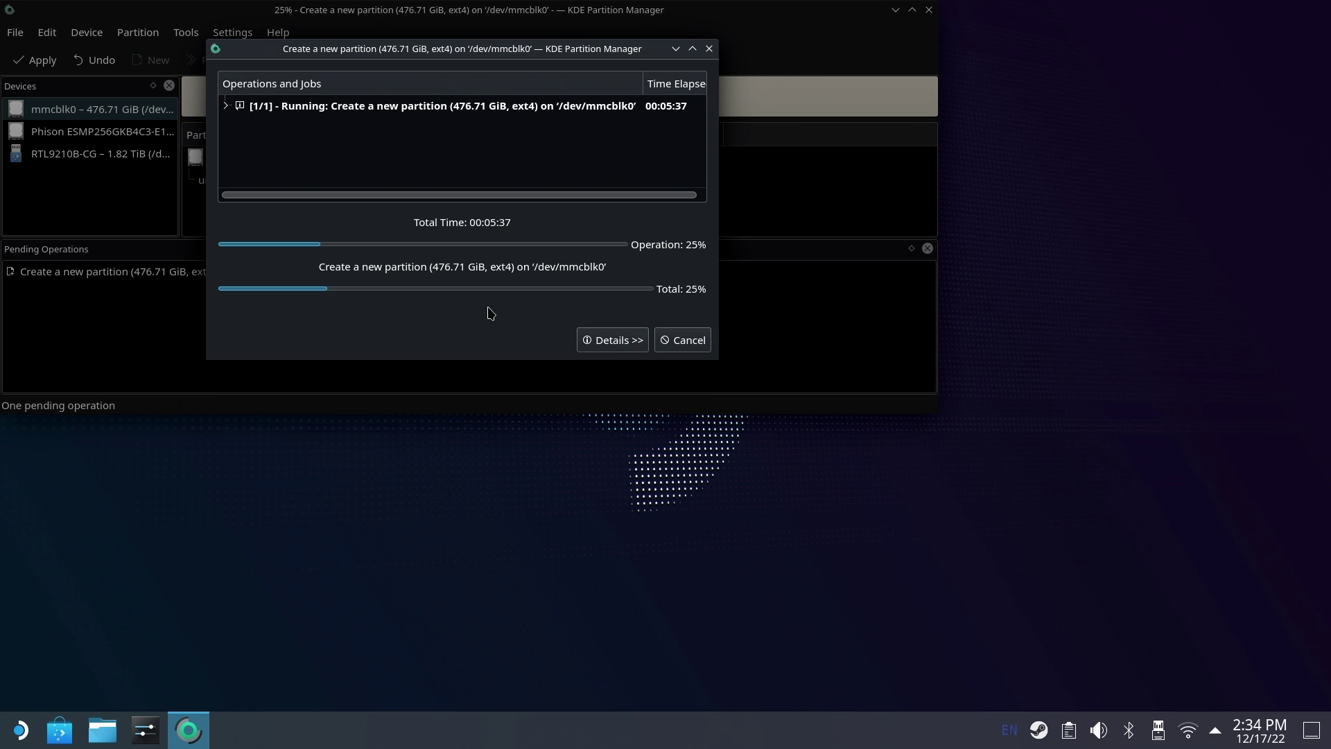
- Cancel the running creation of the 476.71 GiB ext4 partition on /dev/mmcblk0 and confirm the cancellation
{"action": "left_click", "coordinate": [680, 346]}
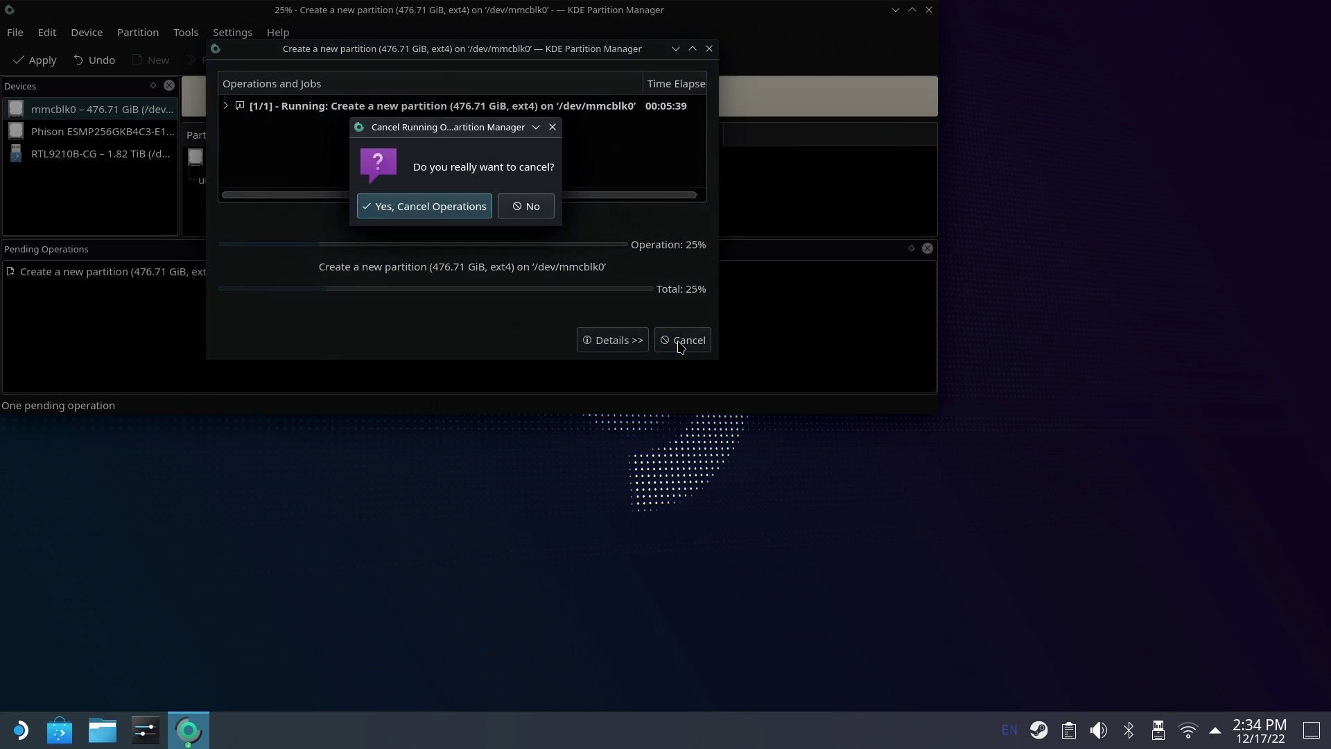
{"action": "left_click", "coordinate": [411, 209]}
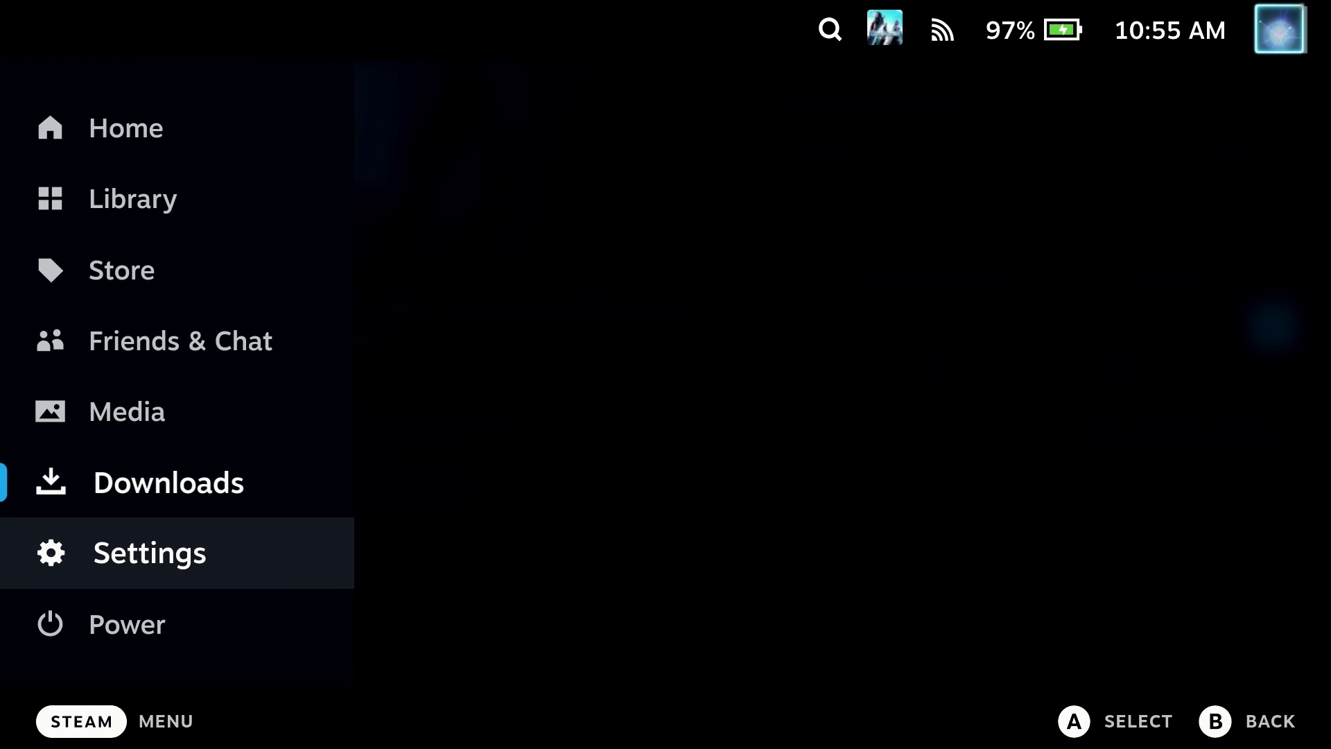
- Open the settings and go to the Downloads page
{"action": "key", "text": "Return"}
{"action": "key", "text": "Down"}
{"action": "key", "text": "Down"}
{"action": "key", "text": "Down"}
{"action": "key", "text": "Down"}
{"action": "key", "text": "Down"}
{"action": "key", "text": "Down"}
{"action": "key", "text": "Down"}
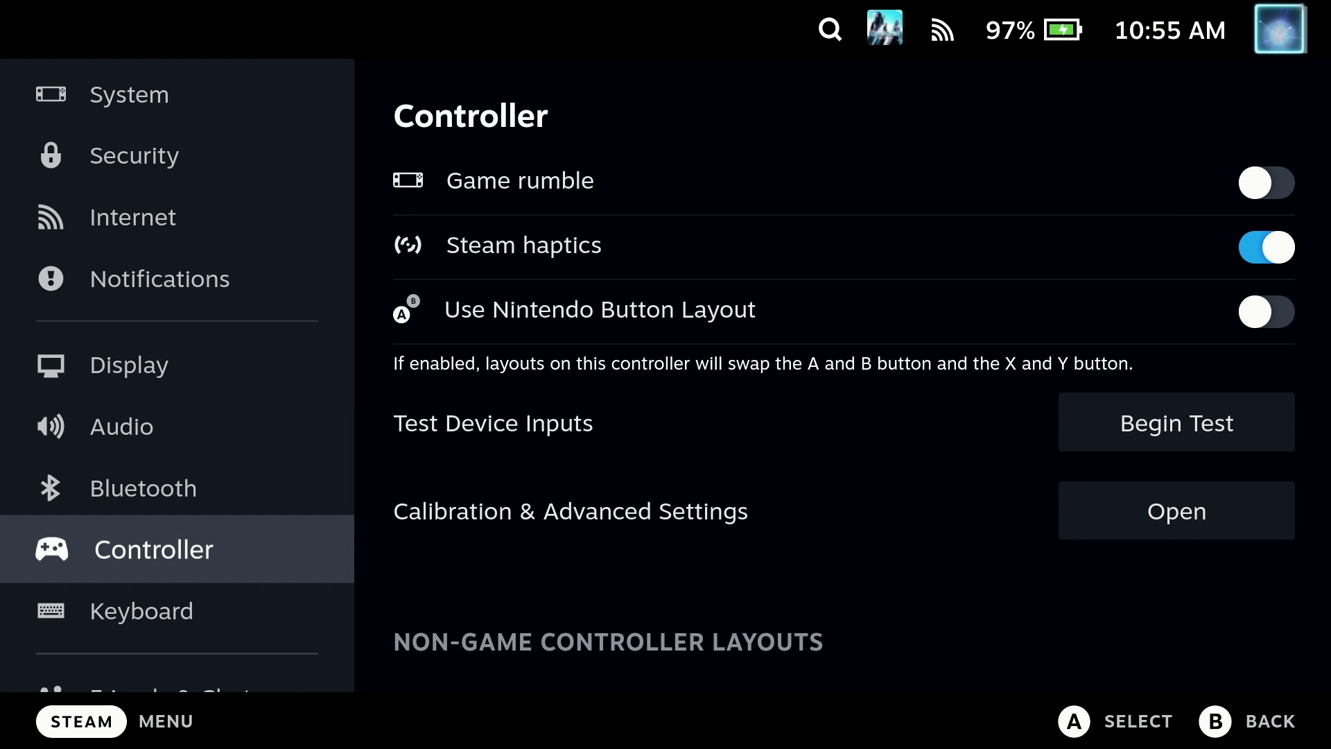
{"action": "key", "text": "Down"}
{"action": "key", "text": "Down"}
{"action": "key", "text": "Down"}
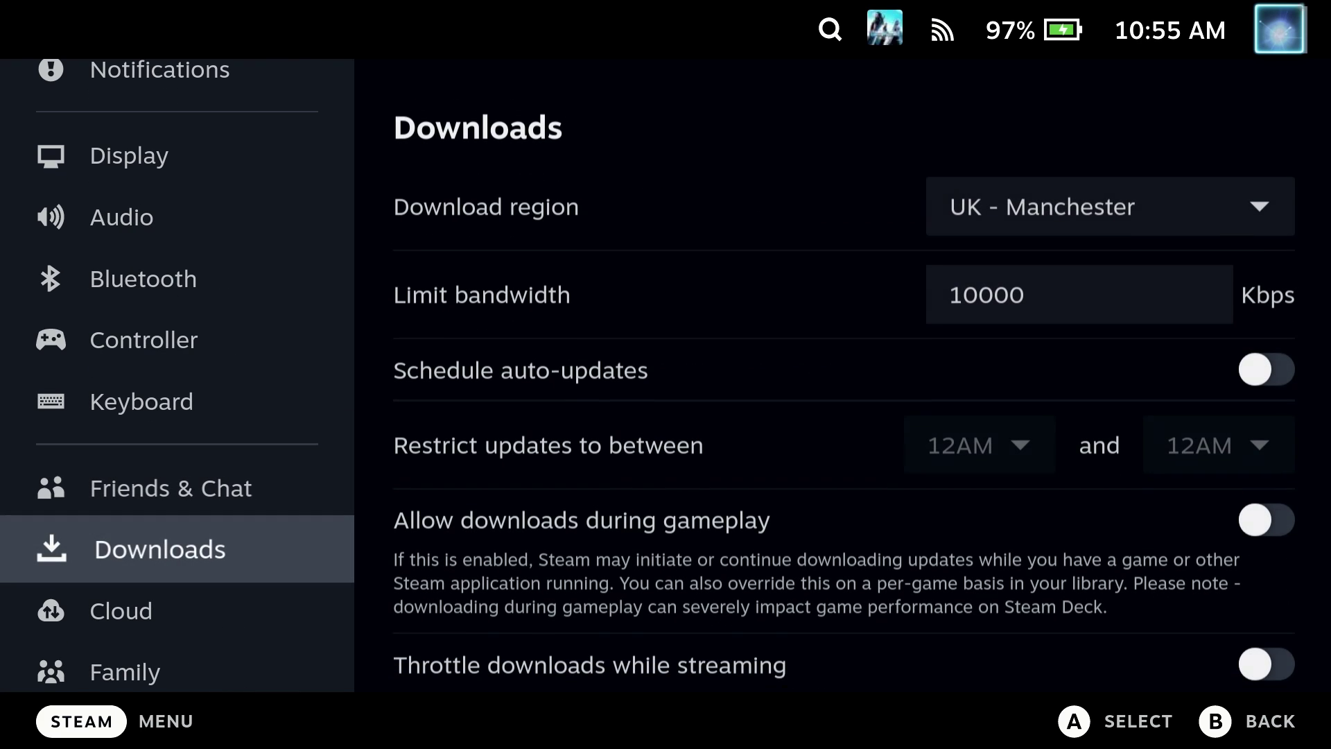
- Set the download bandwidth limit to 100000 Kbps and return to the download queue
{"action": "key", "text": "Right"}
{"action": "key", "text": "Down"}
{"action": "key", "text": "Return"}
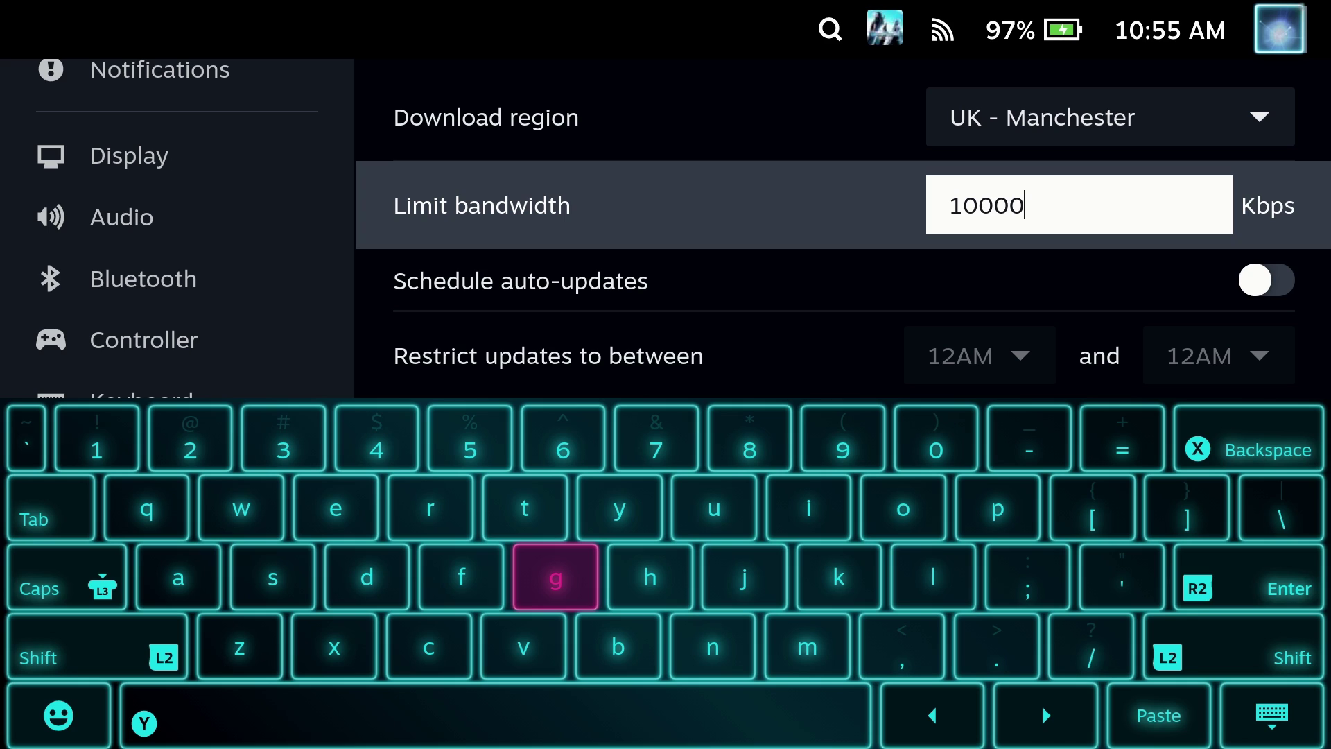
{"action": "key", "text": "Down"}
{"action": "key", "text": "Up"}
{"action": "key", "text": "Up"}
{"action": "key", "text": "Up"}
{"action": "key", "text": "Right"}
{"action": "key", "text": "Right"}
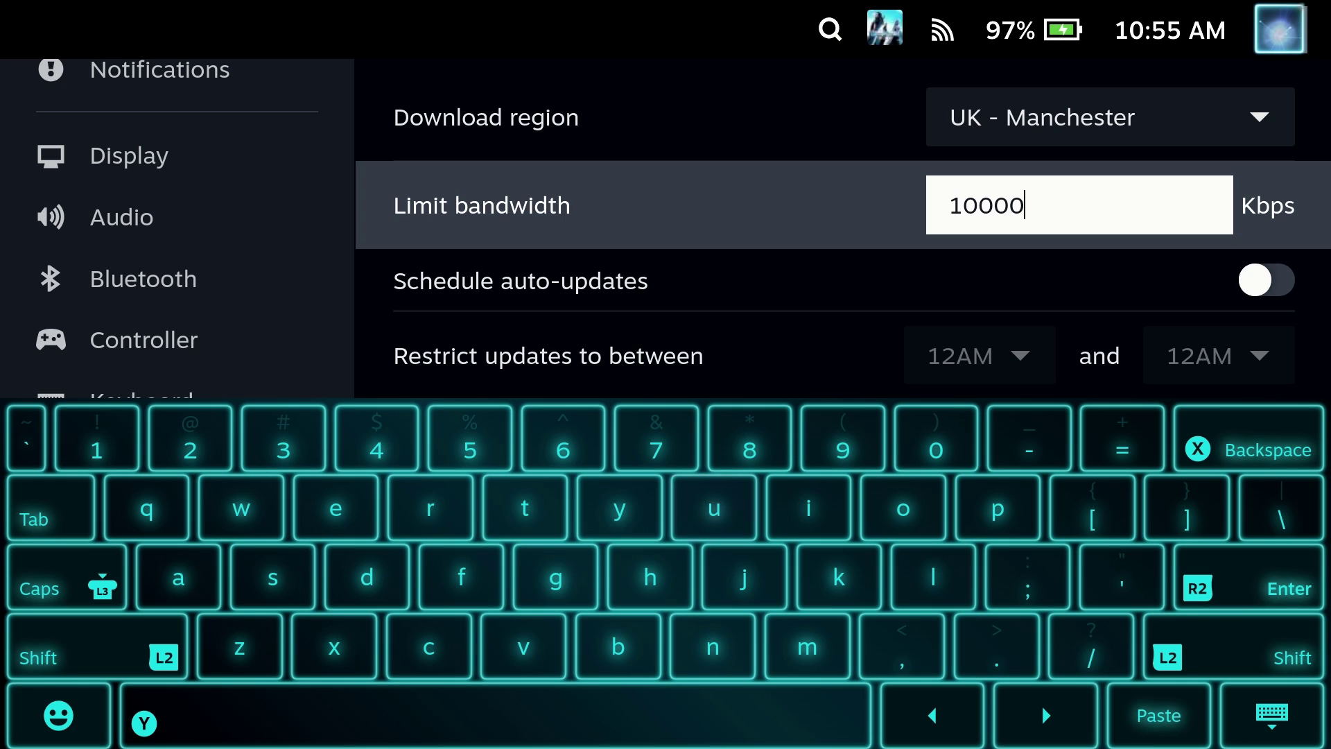
{"action": "key", "text": "Right"}
{"action": "key", "text": "Right"}
{"action": "type", "text": "0"}
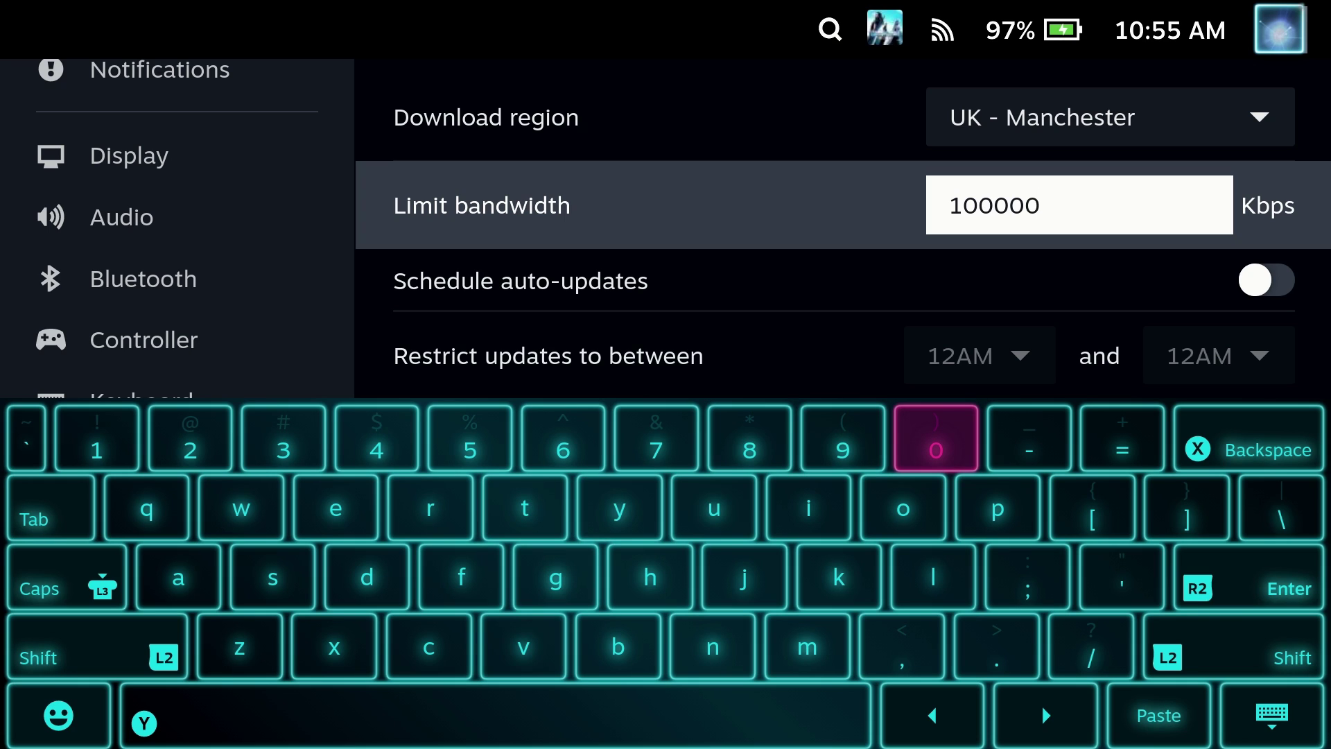
{"action": "key", "text": "Return"}
{"action": "key", "text": "Escape"}
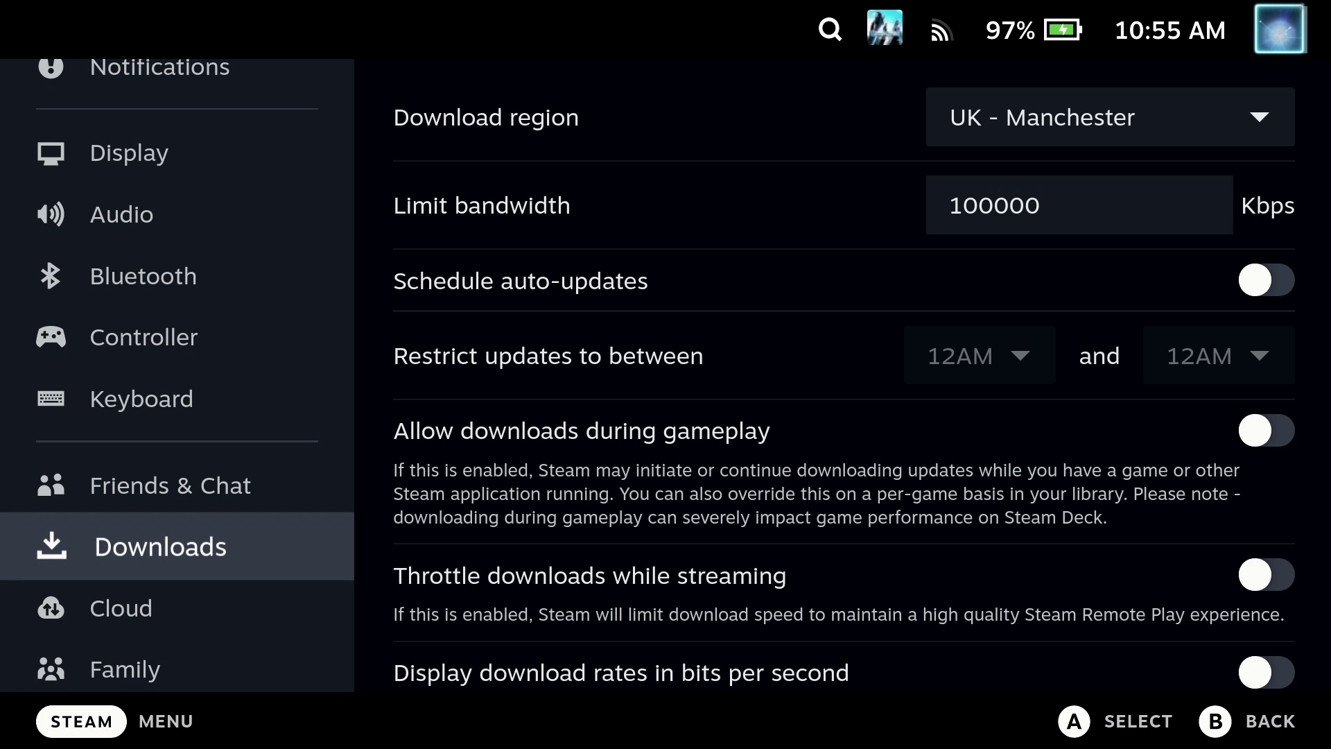
{"action": "key", "text": "Escape"}
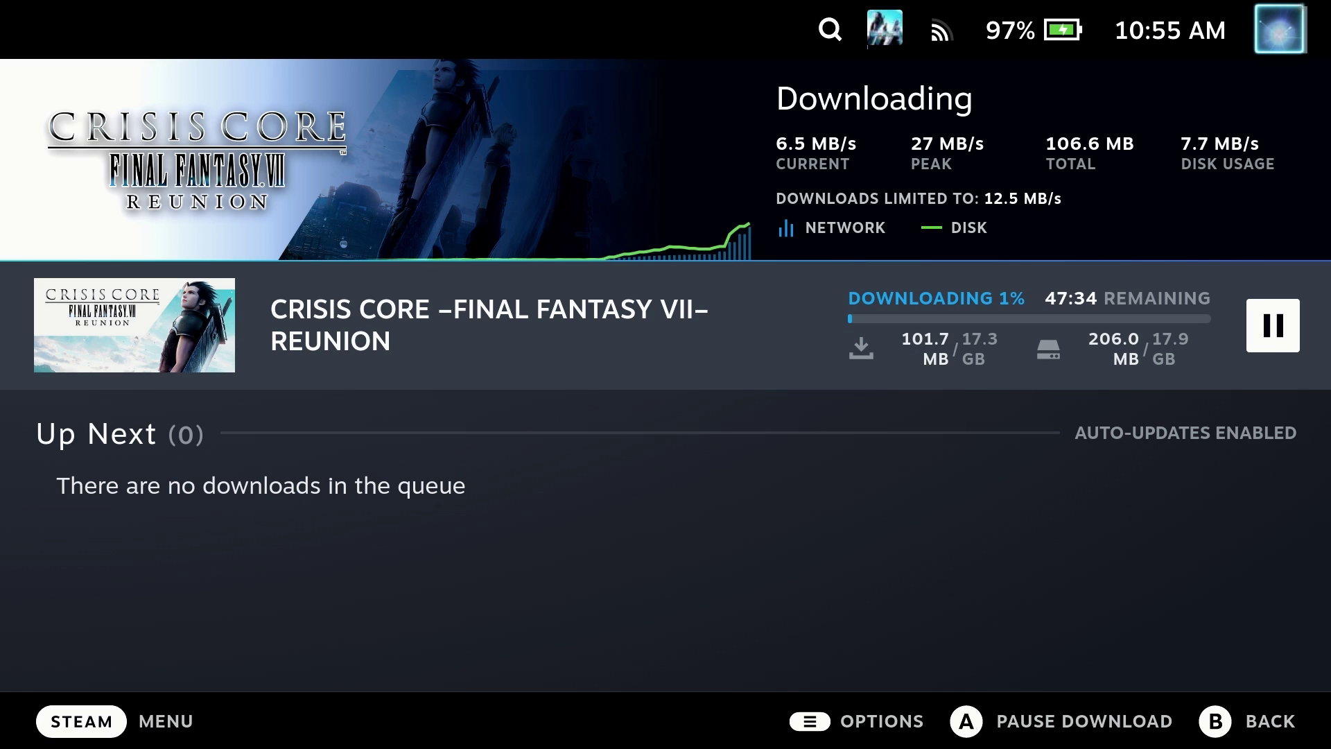
{"action": "key", "text": "super"}
{"action": "key", "text": "Return"}
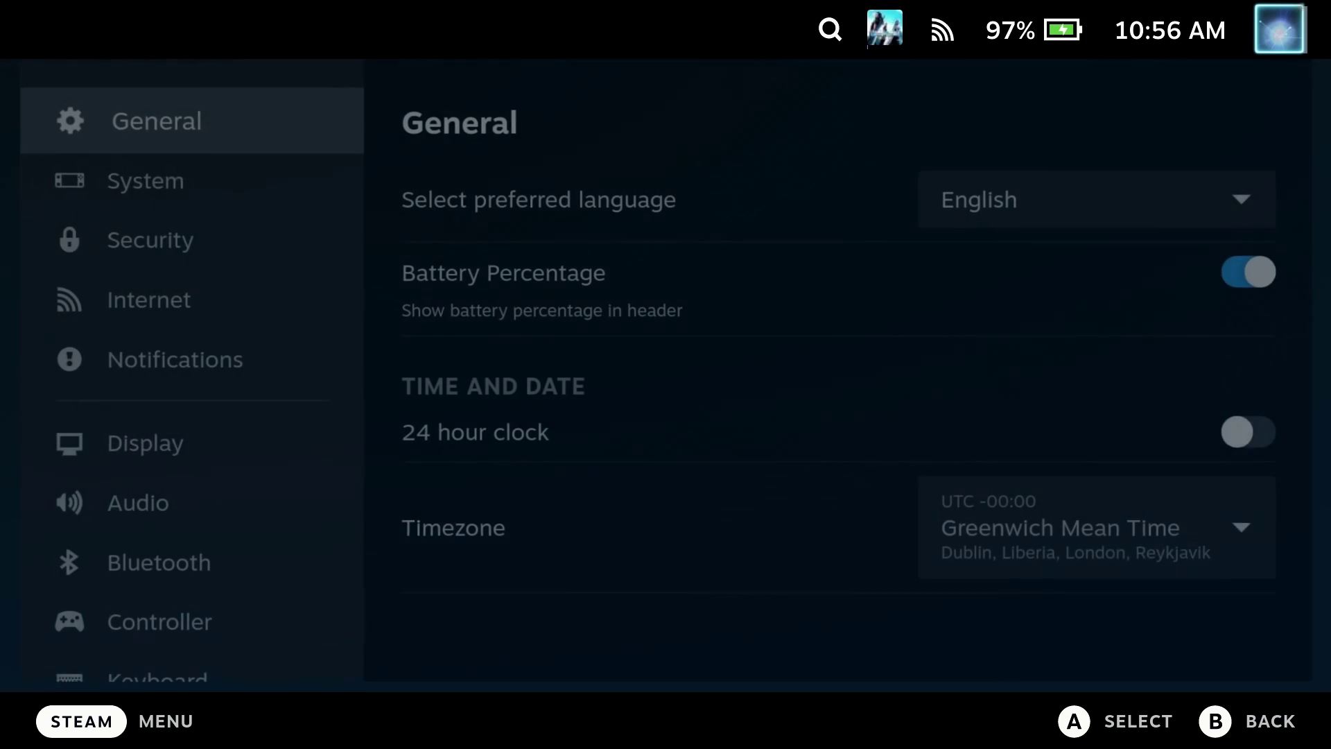
{"action": "key", "text": "Escape"}
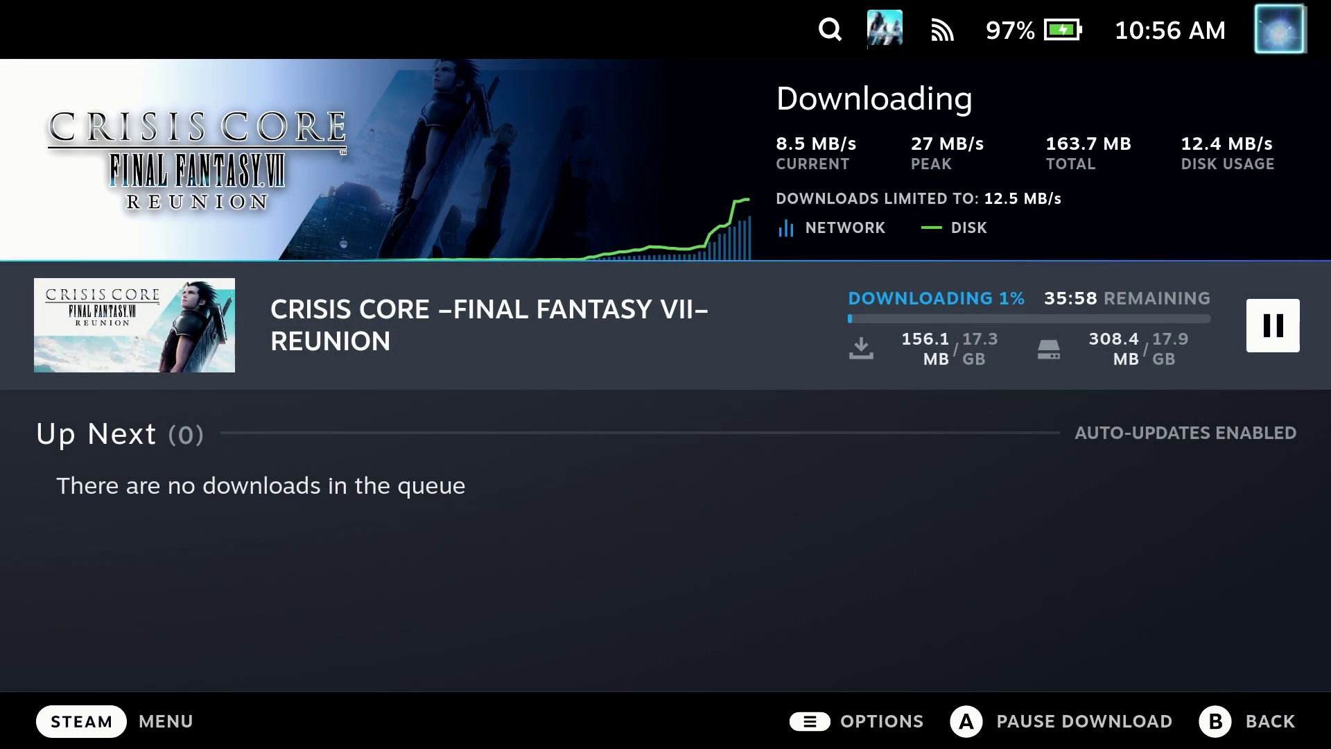
- Open the settings from the download queue
{"action": "key", "text": "super"}
{"action": "key", "text": "Return"}
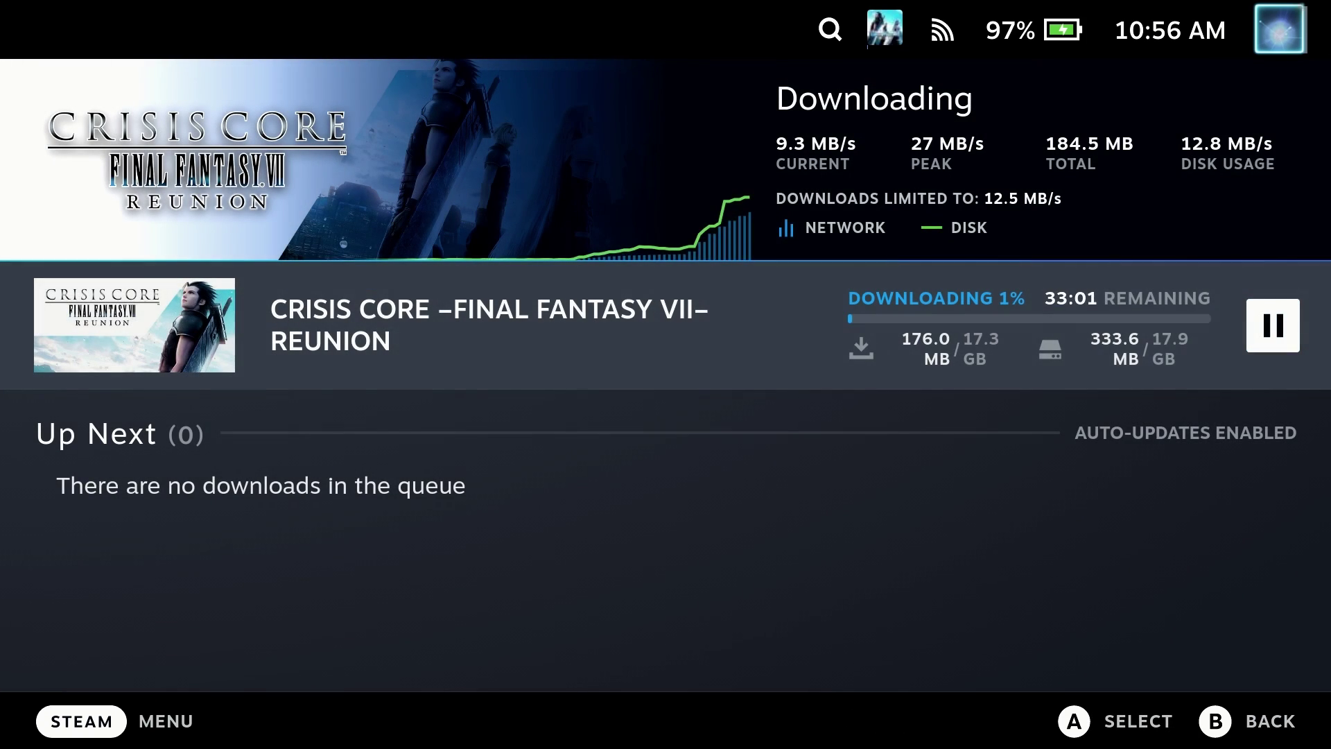